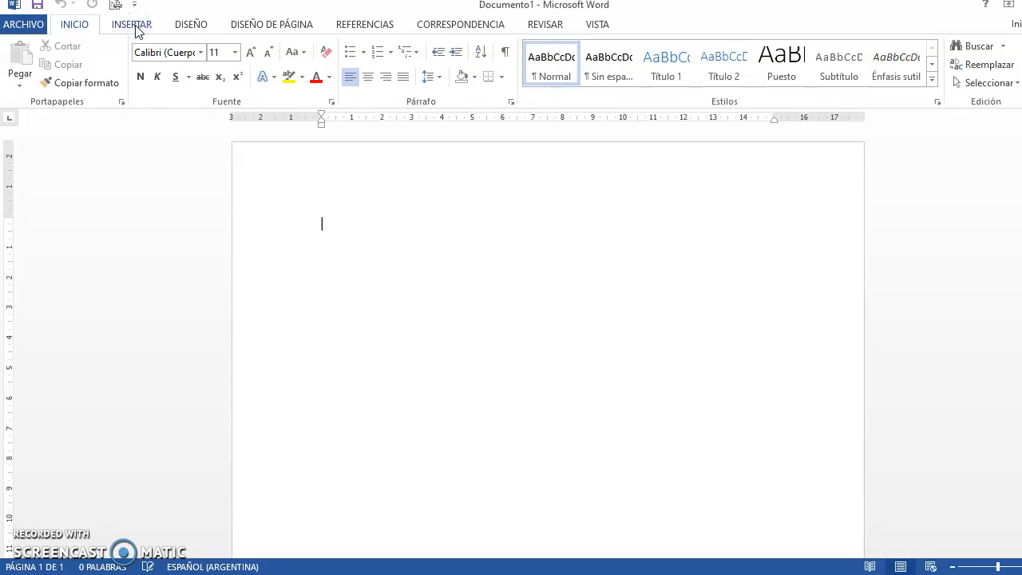
# - Insert a table with 6 columns and 6 rows, and add blank lines below it
pyautogui.click(135, 26)
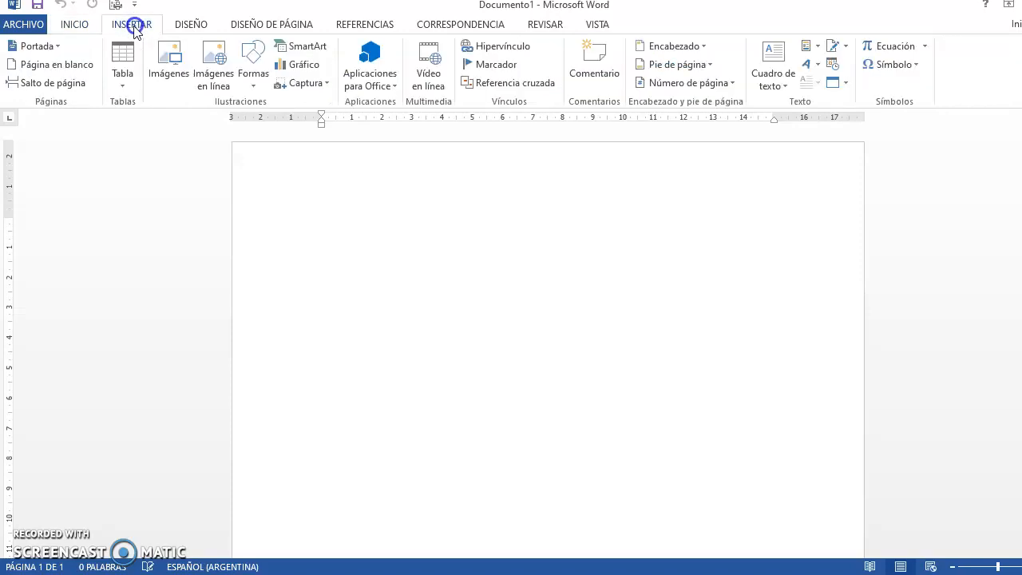
pyautogui.click(125, 92)
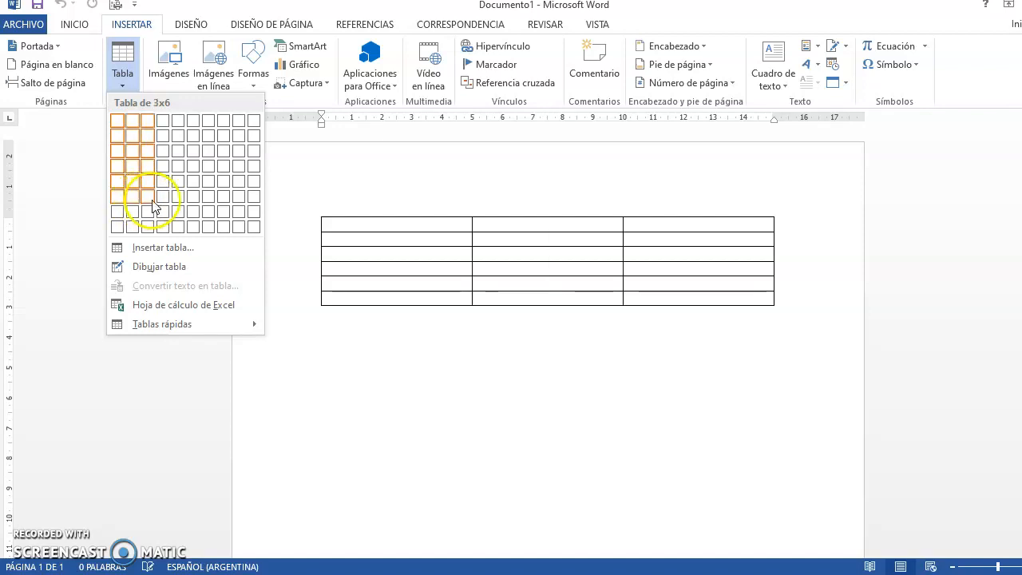
pyautogui.click(196, 202)
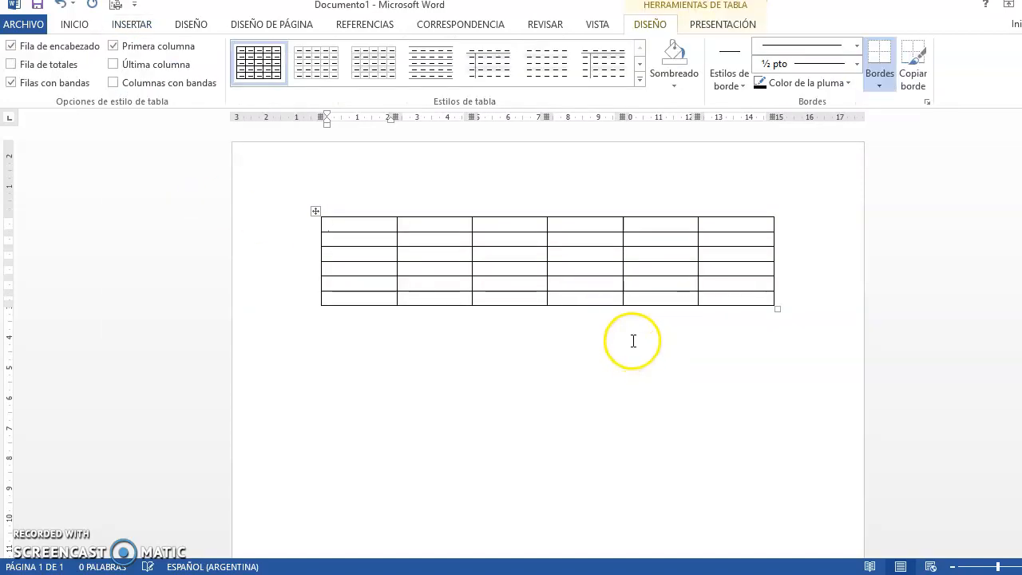
pyautogui.click(487, 349)
pyautogui.press('Return')
pyautogui.press('Return')
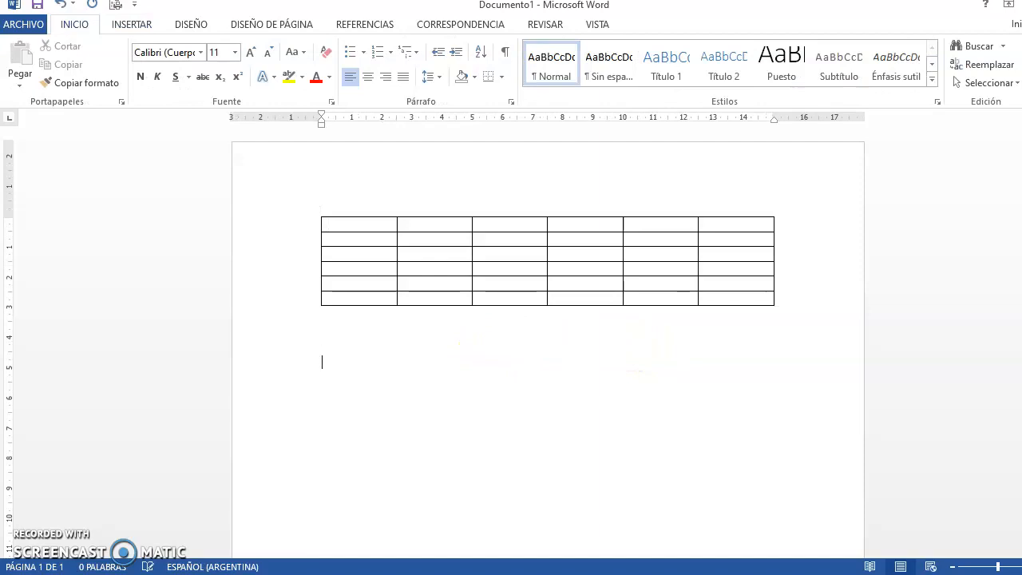
# - Insert a second table below the first by specifying 6 columns and 6 rows with automatic fixed column width
pyautogui.click(131, 25)
pyautogui.click(124, 85)
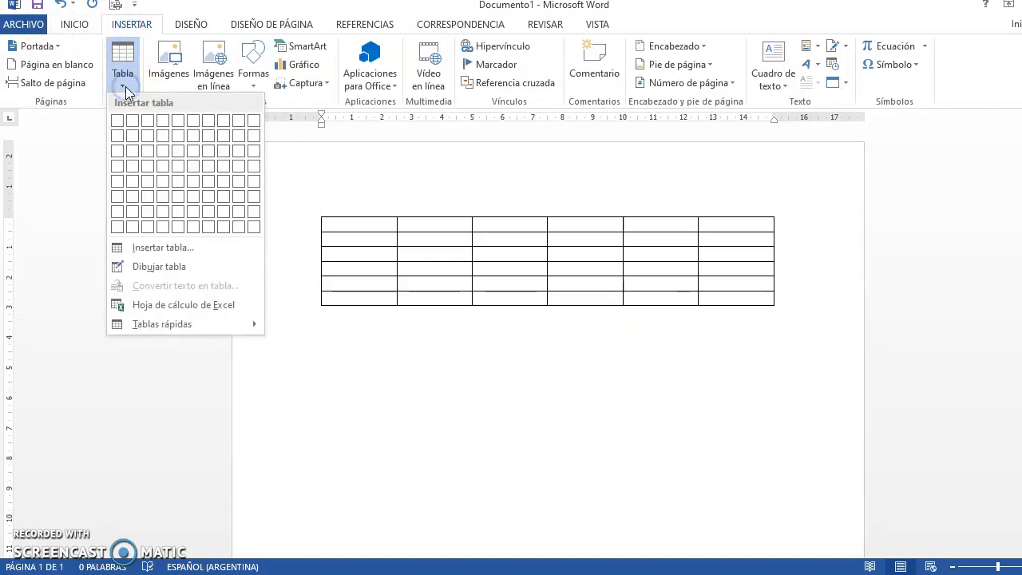
pyautogui.click(190, 248)
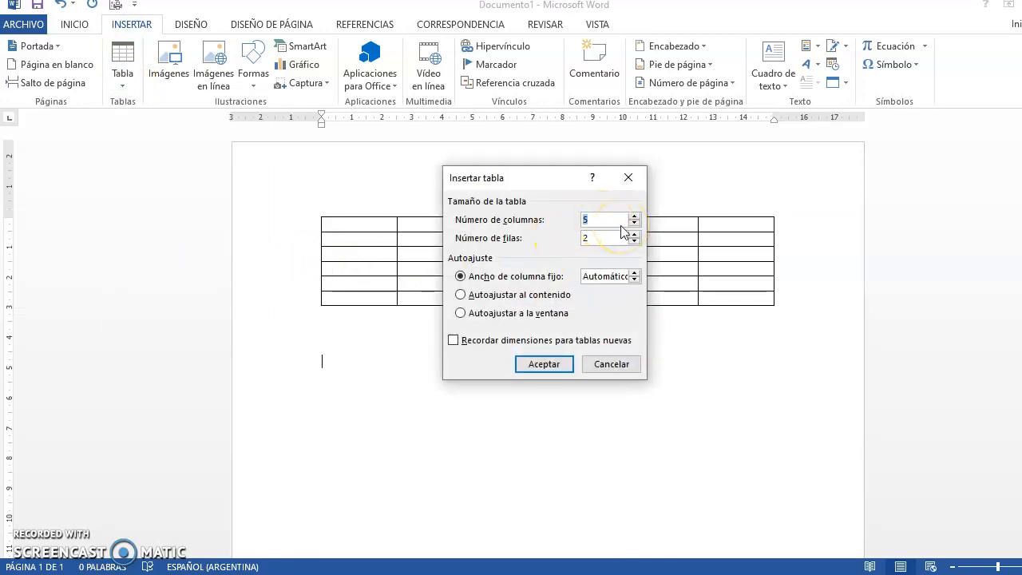
pyautogui.click(634, 216)
pyautogui.click(634, 234)
pyautogui.click(634, 234)
pyautogui.click(634, 234)
pyautogui.click(634, 234)
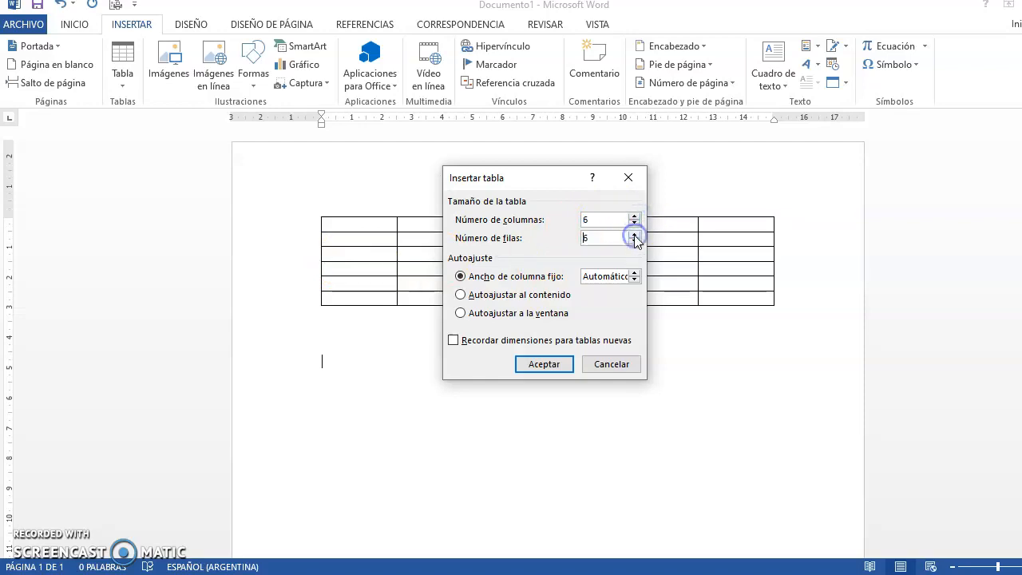
pyautogui.click(544, 364)
# - Draw a freehand table box about 15.2 cm wide and 1 cm high below the second table
pyautogui.click(440, 489)
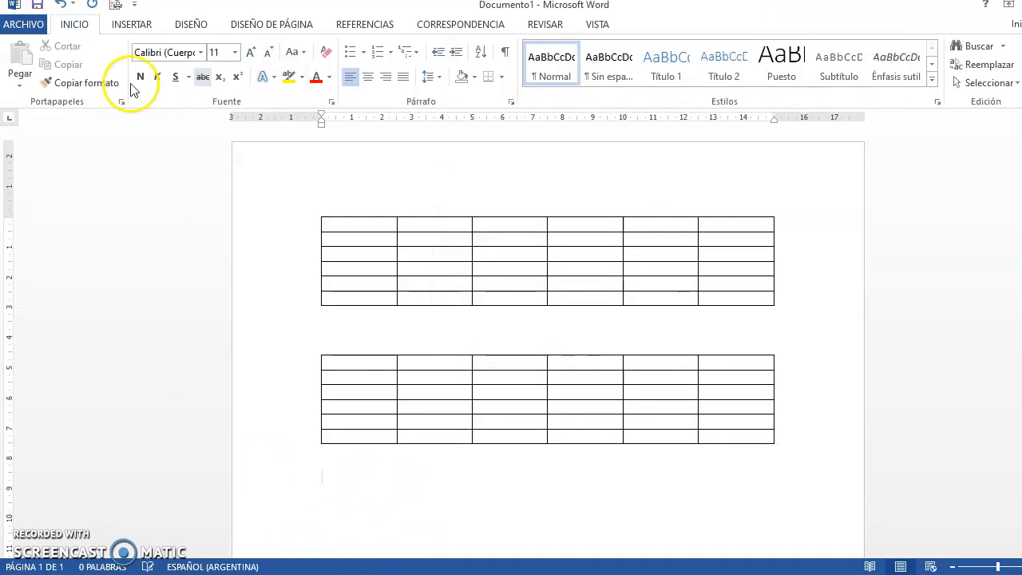
pyautogui.click(132, 24)
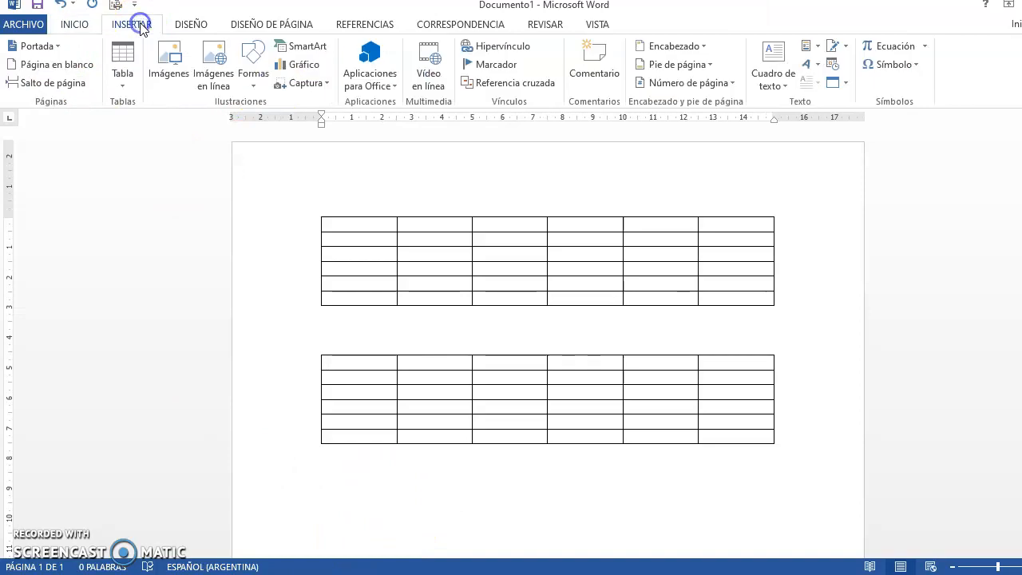
pyautogui.click(127, 78)
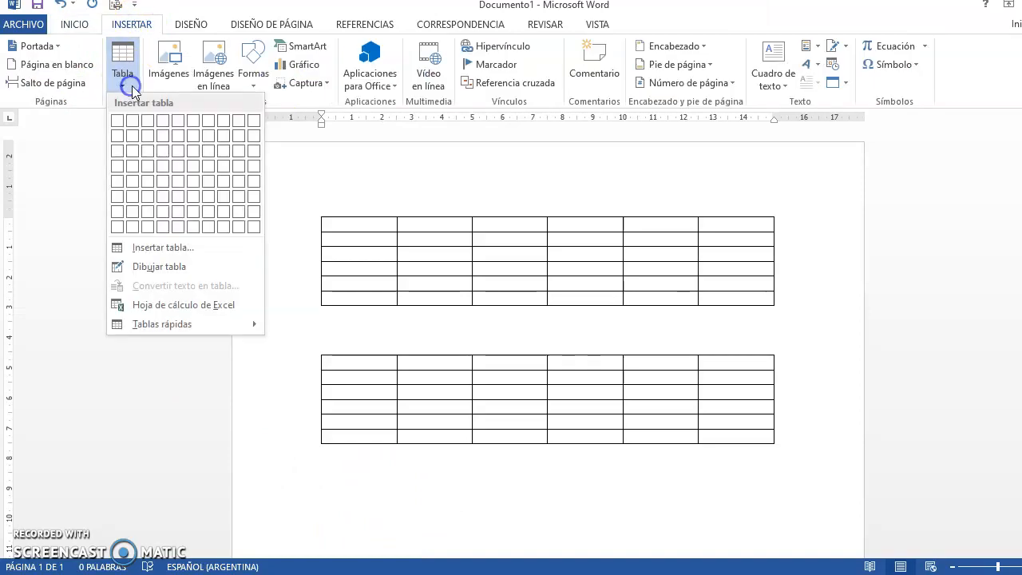
pyautogui.click(171, 270)
pyautogui.scroll(-1, 504, 250)
pyautogui.scroll(-8, 504, 250)
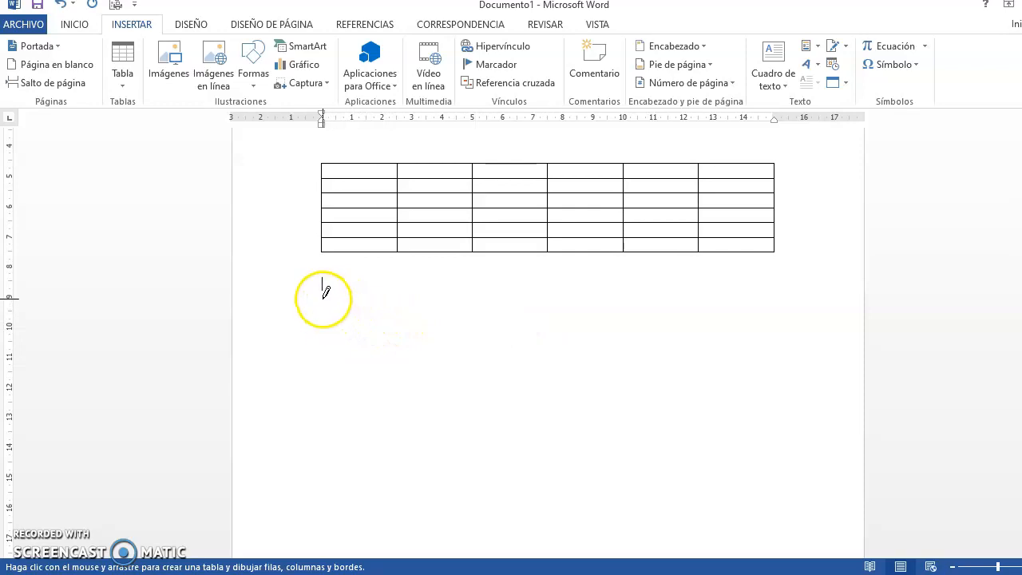
pyautogui.moveTo(324, 301)
pyautogui.mouseDown()
pyautogui.moveTo(418, 333)
pyautogui.moveTo(419, 357)
pyautogui.moveTo(708, 366)
pyautogui.moveTo(791, 334)
pyautogui.moveTo(781, 334)
pyautogui.mouseUp()
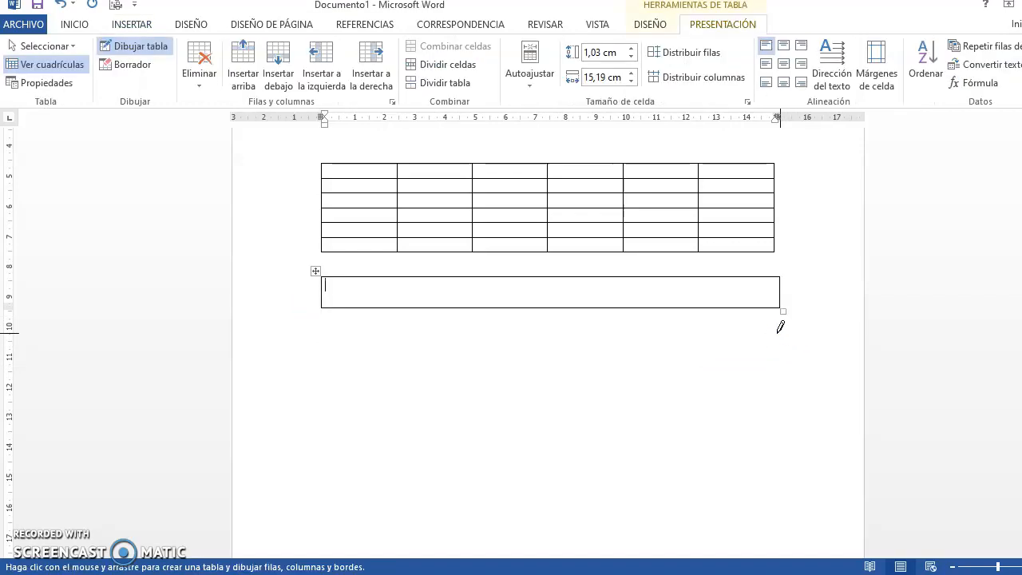
# - Draw five more full-width rows beneath the hand-drawn box, stacked one below another
pyautogui.moveTo(317, 308)
pyautogui.mouseDown()
pyautogui.moveTo(667, 346)
pyautogui.moveTo(783, 336)
pyautogui.mouseUp()
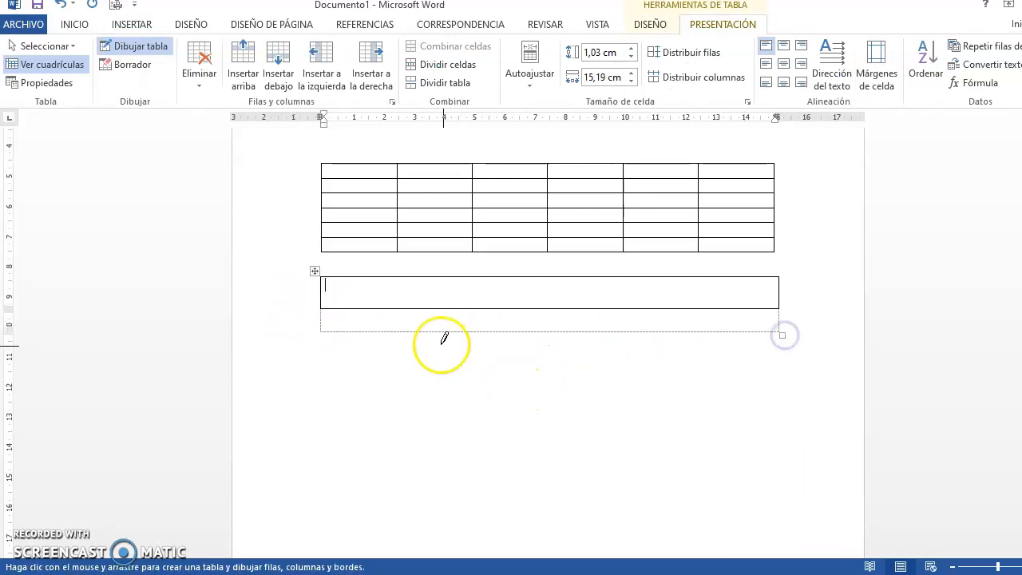
pyautogui.moveTo(324, 327)
pyautogui.mouseDown()
pyautogui.moveTo(603, 373)
pyautogui.moveTo(741, 368)
pyautogui.moveTo(781, 407)
pyautogui.moveTo(777, 430)
pyautogui.moveTo(799, 385)
pyautogui.moveTo(795, 396)
pyautogui.mouseUp()
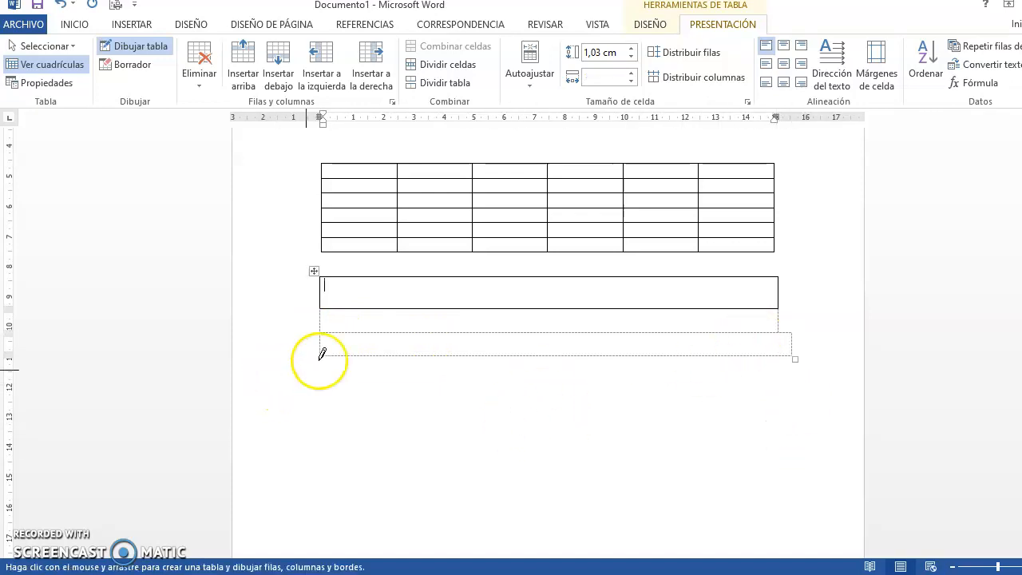
pyautogui.moveTo(320, 361)
pyautogui.mouseDown()
pyautogui.moveTo(614, 416)
pyautogui.moveTo(778, 415)
pyautogui.moveTo(780, 452)
pyautogui.mouseUp()
pyautogui.moveTo(325, 381)
pyautogui.mouseDown()
pyautogui.moveTo(327, 392)
pyautogui.moveTo(644, 430)
pyautogui.moveTo(779, 434)
pyautogui.mouseUp()
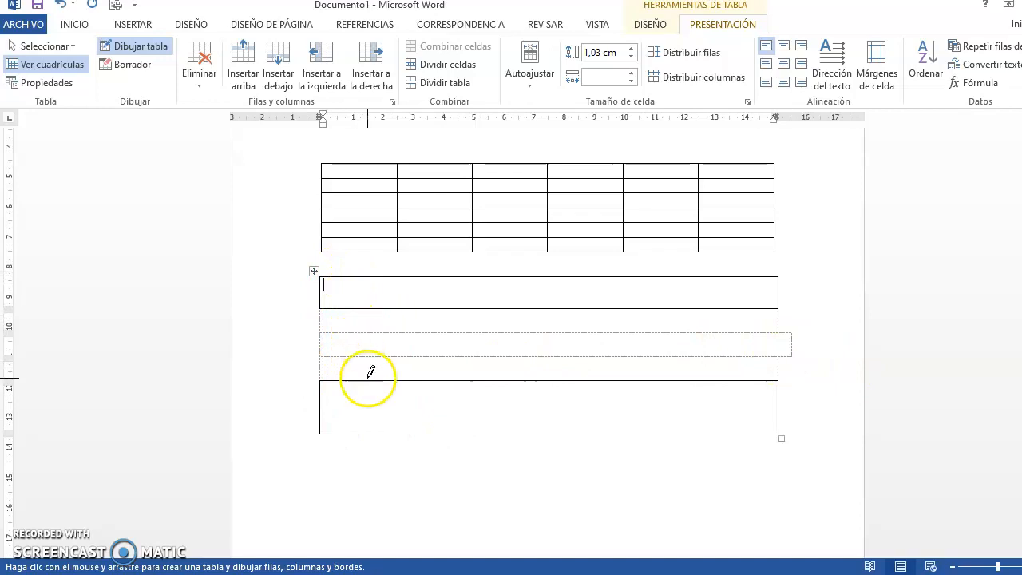
pyautogui.moveTo(327, 434)
pyautogui.mouseDown()
pyautogui.moveTo(634, 484)
pyautogui.moveTo(759, 496)
pyautogui.moveTo(778, 485)
pyautogui.mouseUp()
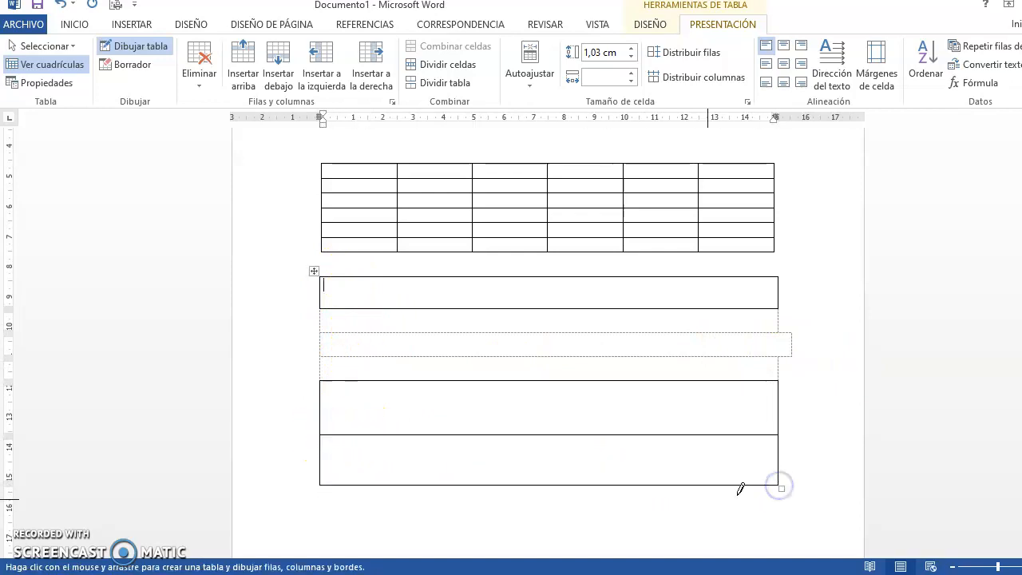
# - Draw five vertical lines through all rows of the hand-drawn table to divide it into six columns
pyautogui.moveTo(378, 278)
pyautogui.mouseDown()
pyautogui.moveTo(349, 423)
pyautogui.moveTo(381, 485)
pyautogui.mouseUp()
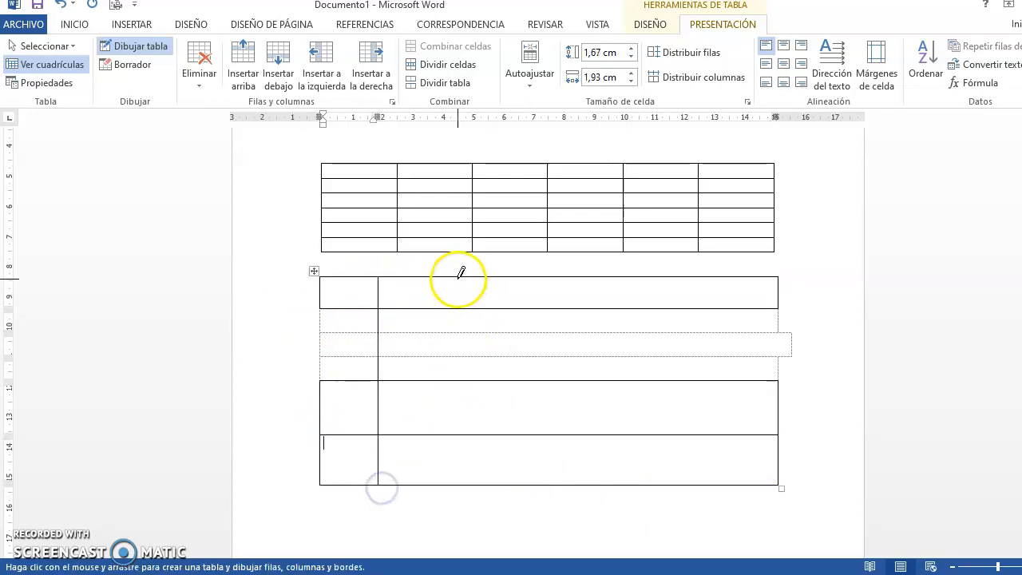
pyautogui.moveTo(424, 278); pyautogui.dragTo(424, 489)
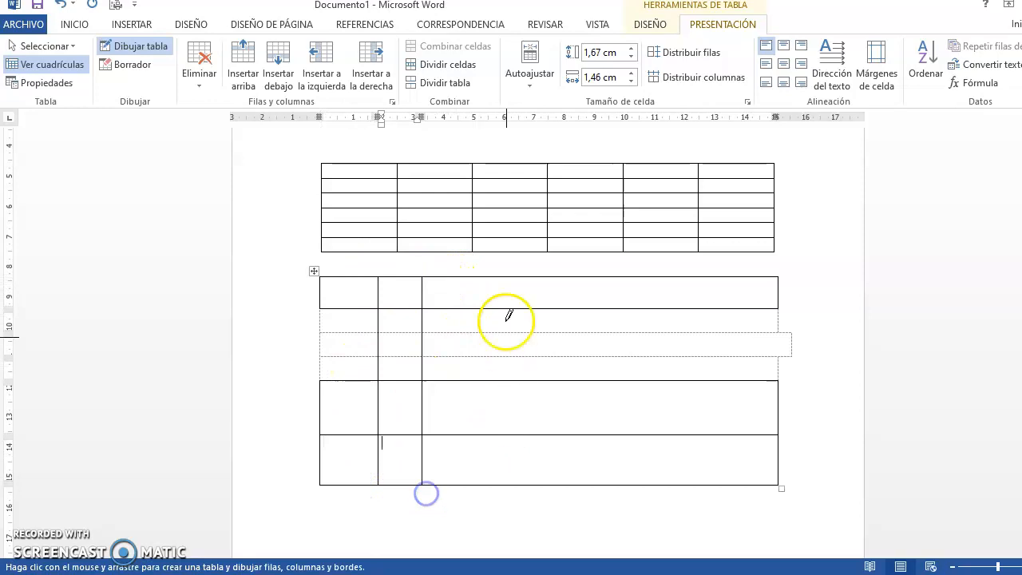
pyautogui.click(488, 285)
pyautogui.moveTo(489, 285); pyautogui.dragTo(488, 489)
pyautogui.moveTo(550, 276); pyautogui.dragTo(548, 485)
pyautogui.moveTo(612, 275); pyautogui.dragTo(621, 483)
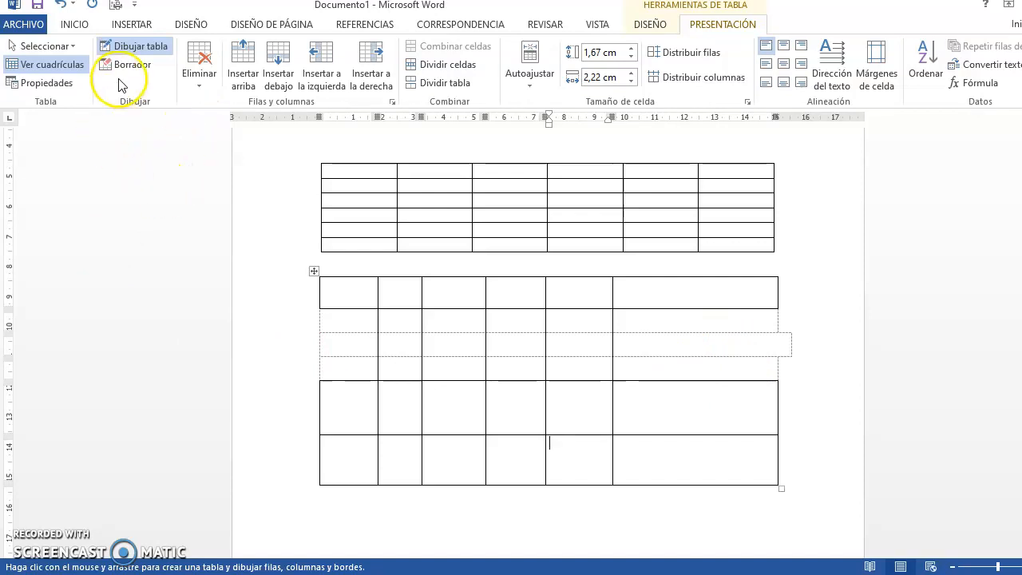
# - Review the three tables in the document, comparing the inserted grids with the hand-drawn one
pyautogui.scroll(5, 467, 277)
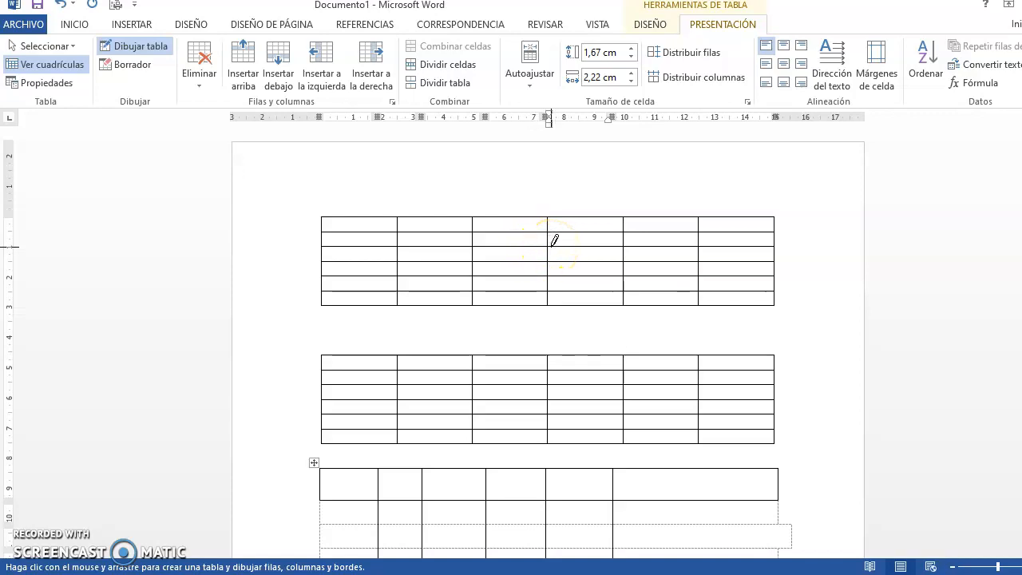
pyautogui.scroll(-2, 543, 255)
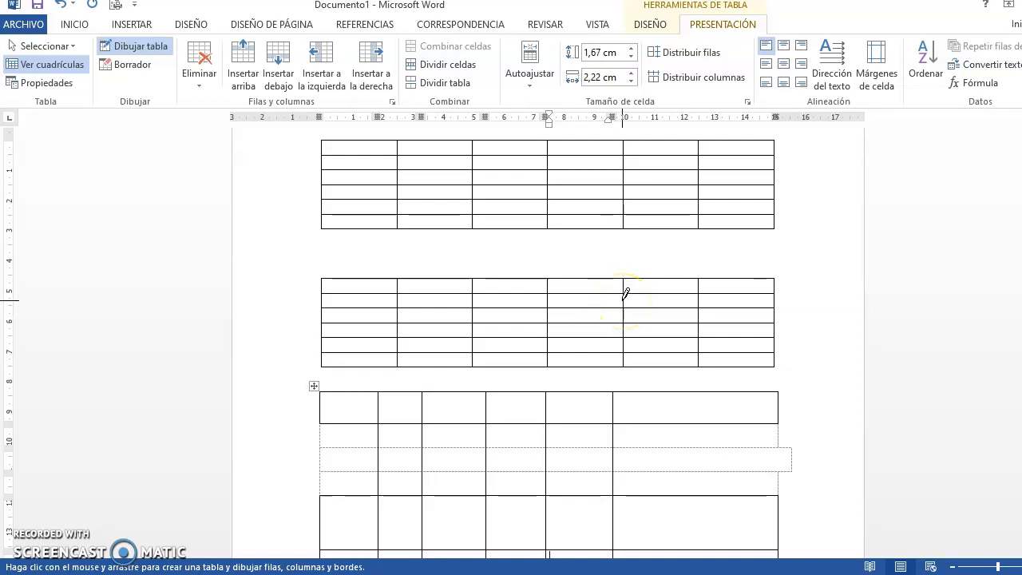
pyautogui.scroll(-2, 628, 294)
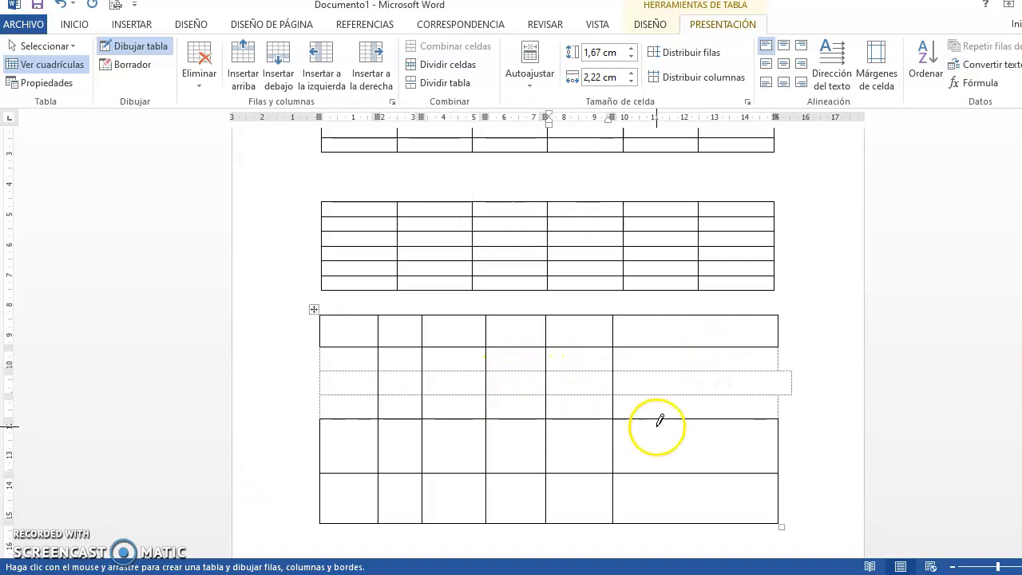
pyautogui.scroll(4, 503, 290)
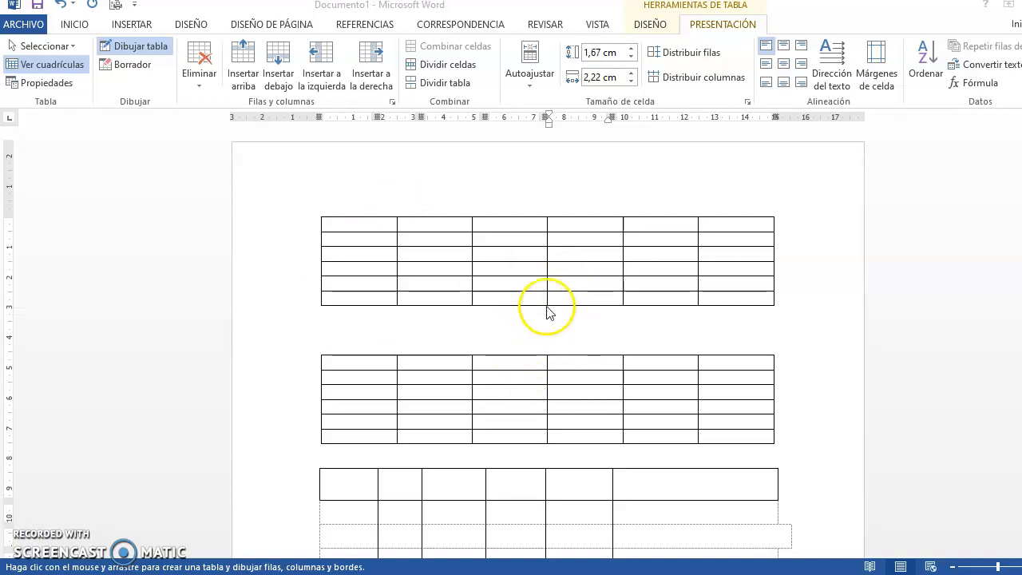
pyautogui.scroll(-1, 643, 439)
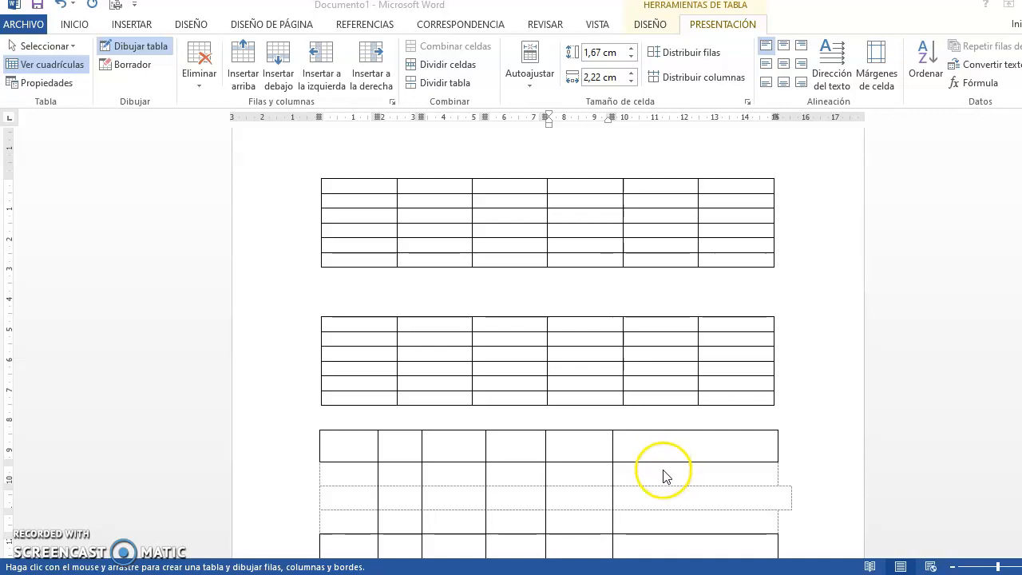
pyautogui.scroll(1, 584, 482)
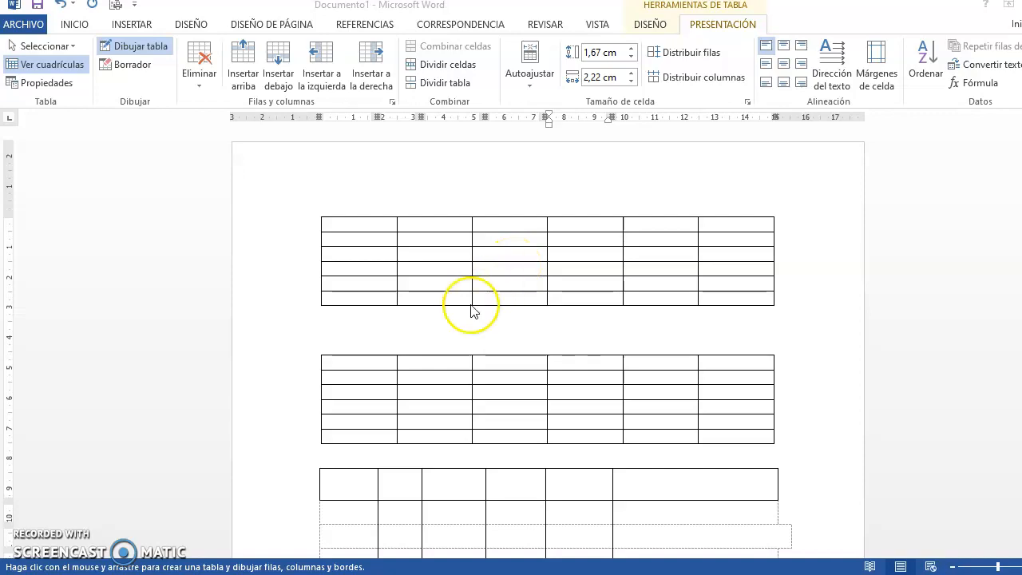
pyautogui.click(497, 362)
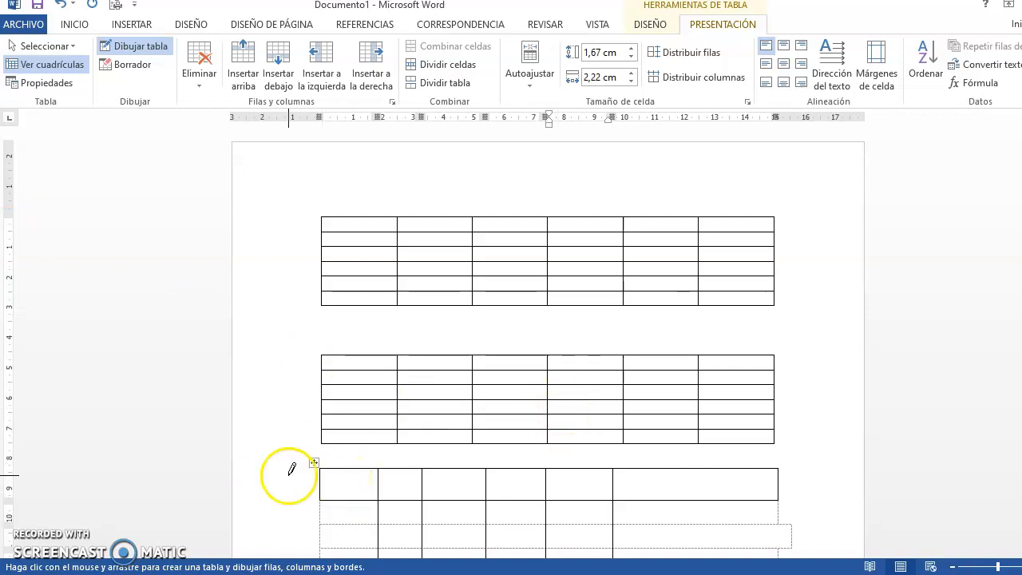
pyautogui.click(401, 414)
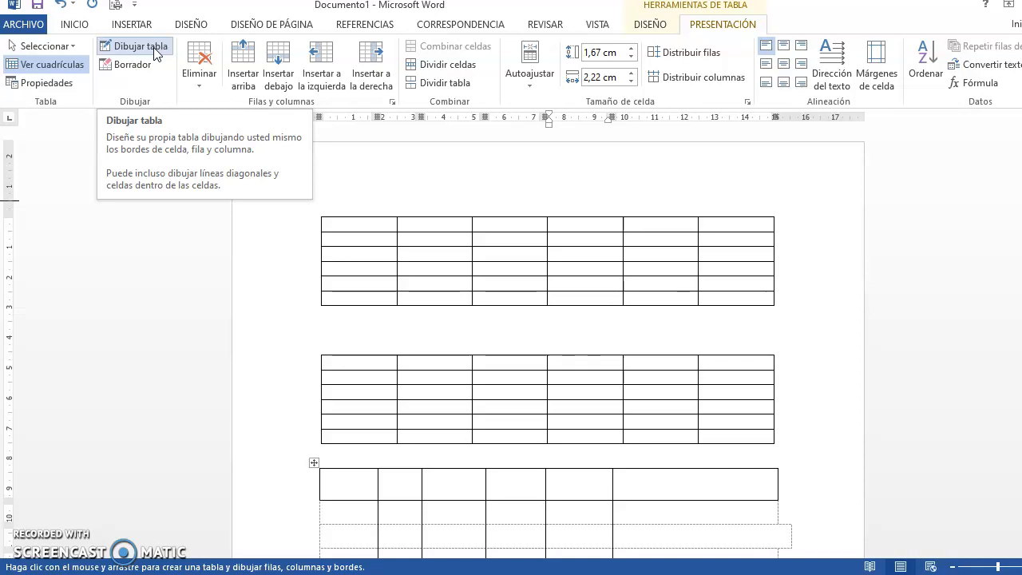
# - Turn off table drawing and place the cursor in cells of each of the three tables
pyautogui.click(155, 53)
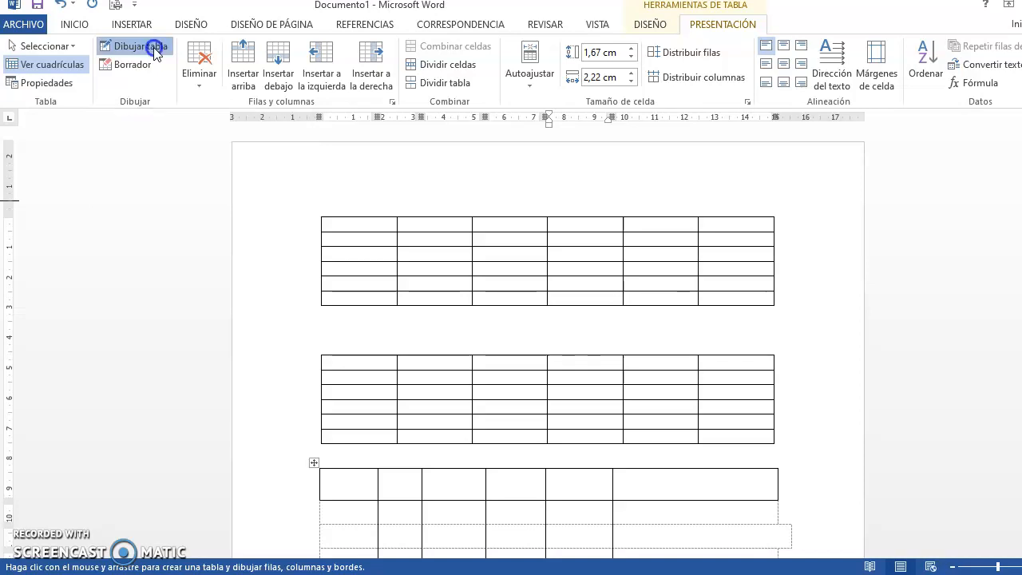
pyautogui.click(409, 227)
pyautogui.click(339, 226)
pyautogui.click(411, 365)
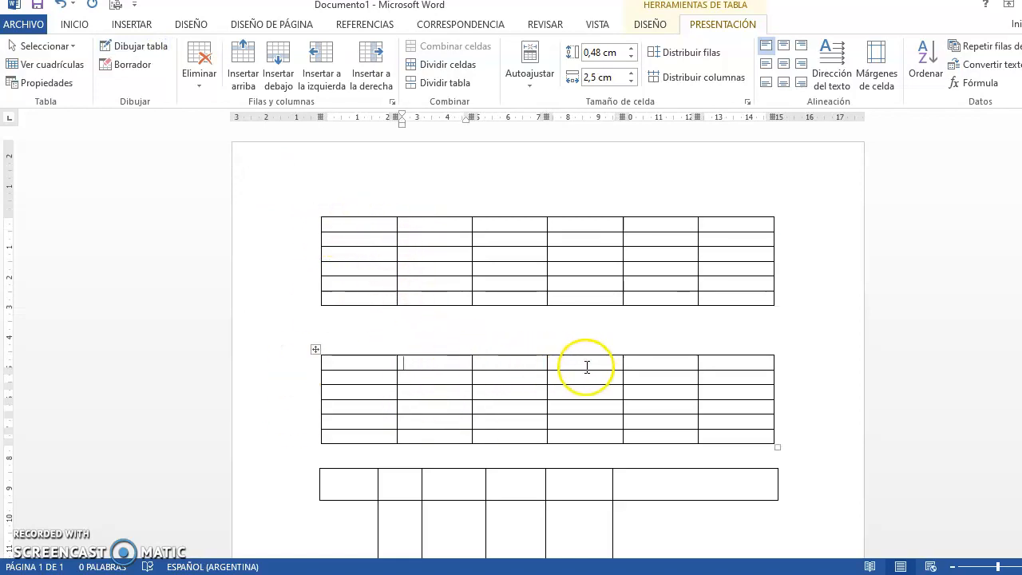
pyautogui.click(509, 495)
pyautogui.scroll(-3, 528, 471)
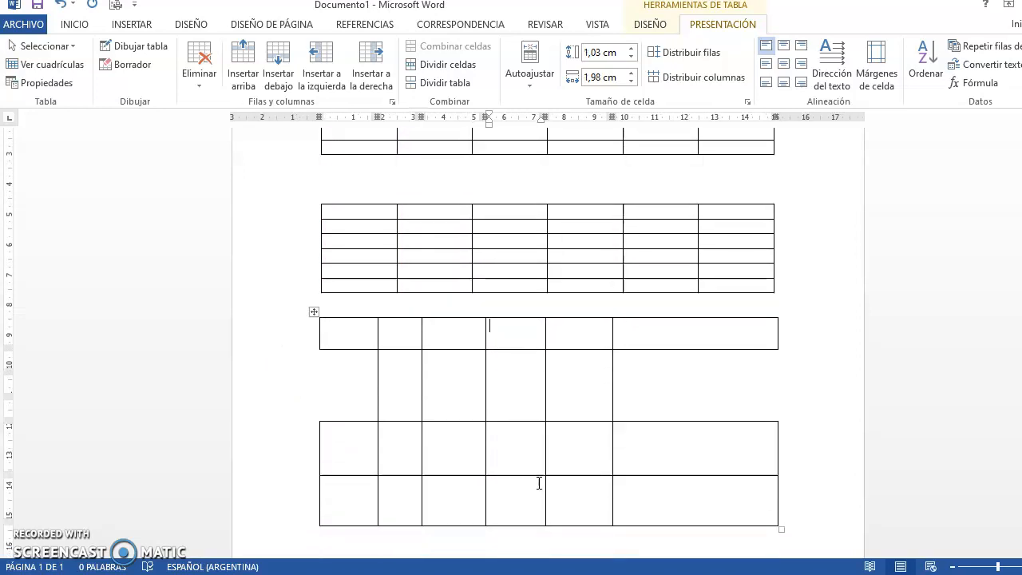
pyautogui.scroll(3, 441, 376)
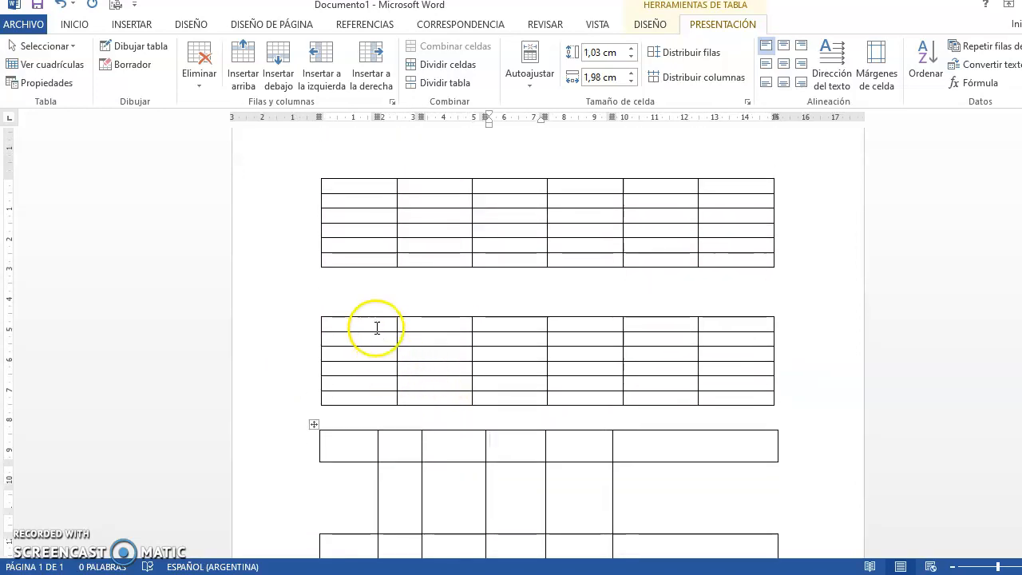
# - Select the entire second table and delete it
pyautogui.click(381, 323)
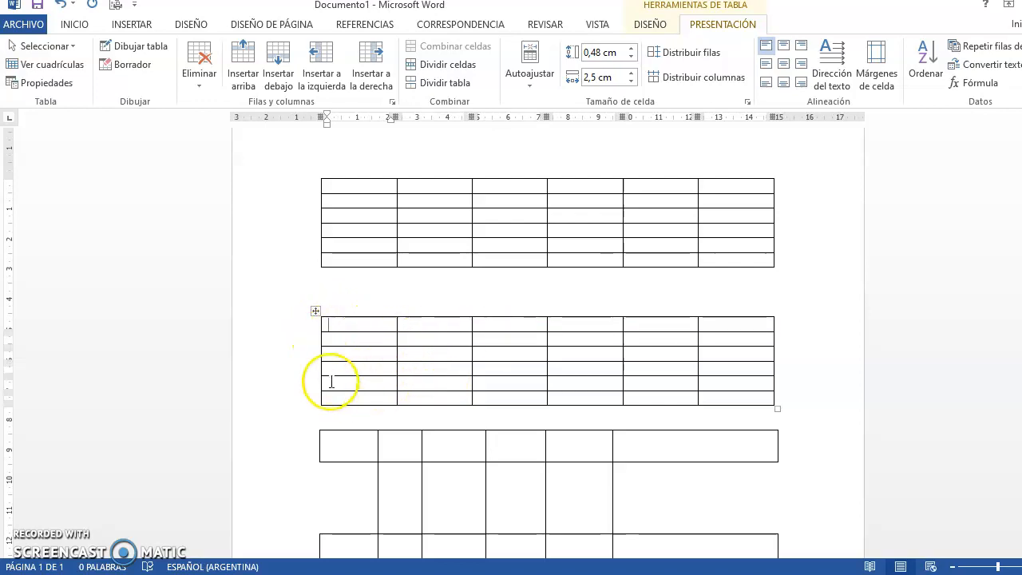
pyautogui.click(318, 310)
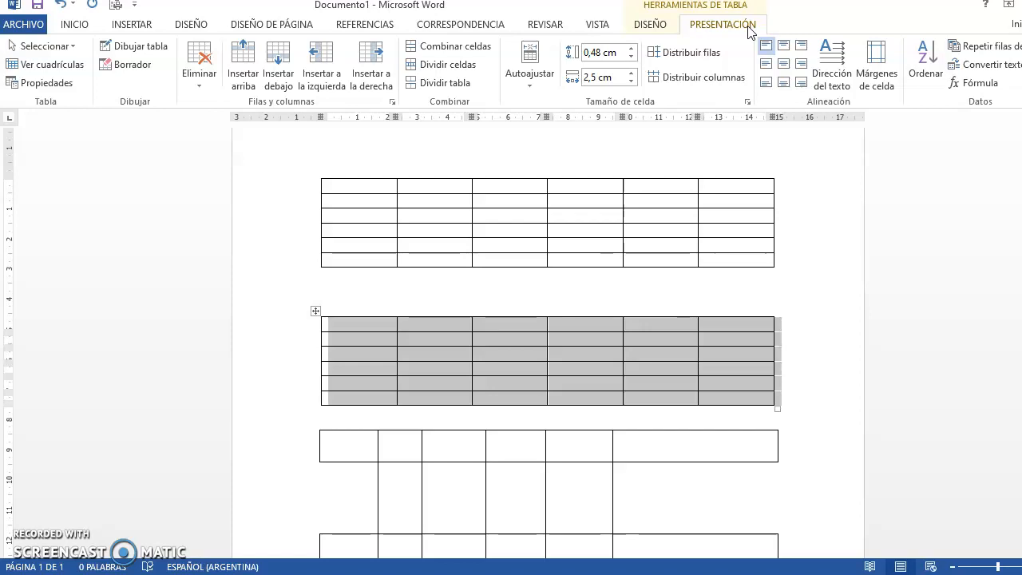
pyautogui.click(199, 93)
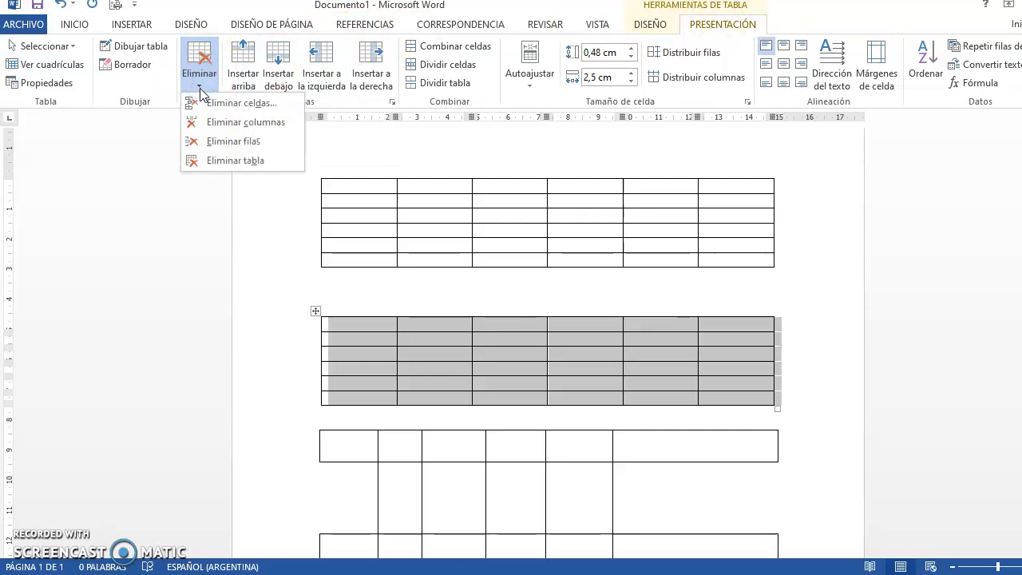
pyautogui.click(237, 163)
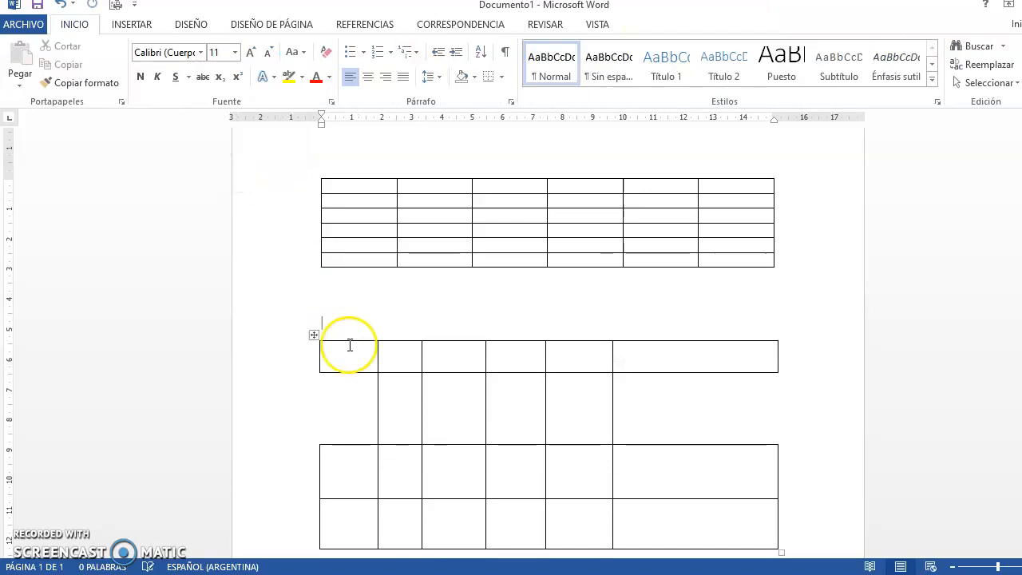
# - Select the entire hand-drawn table and delete it
pyautogui.click(314, 334)
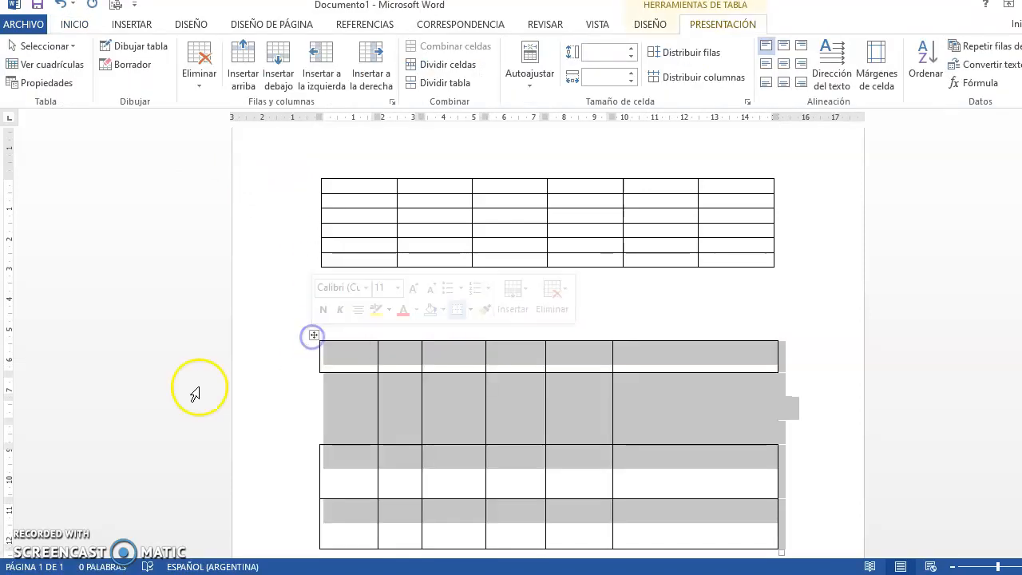
pyautogui.click(200, 70)
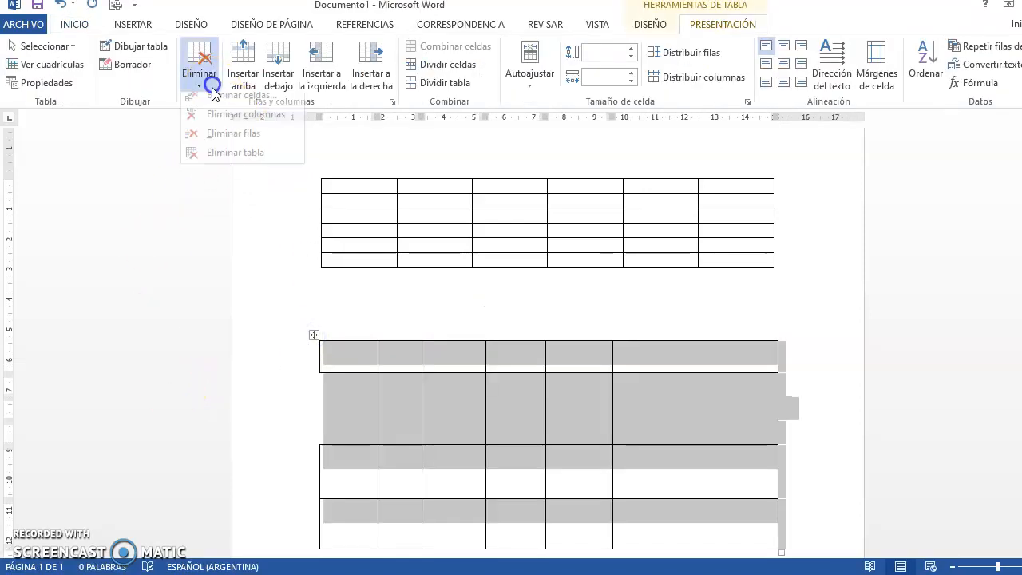
pyautogui.click(233, 163)
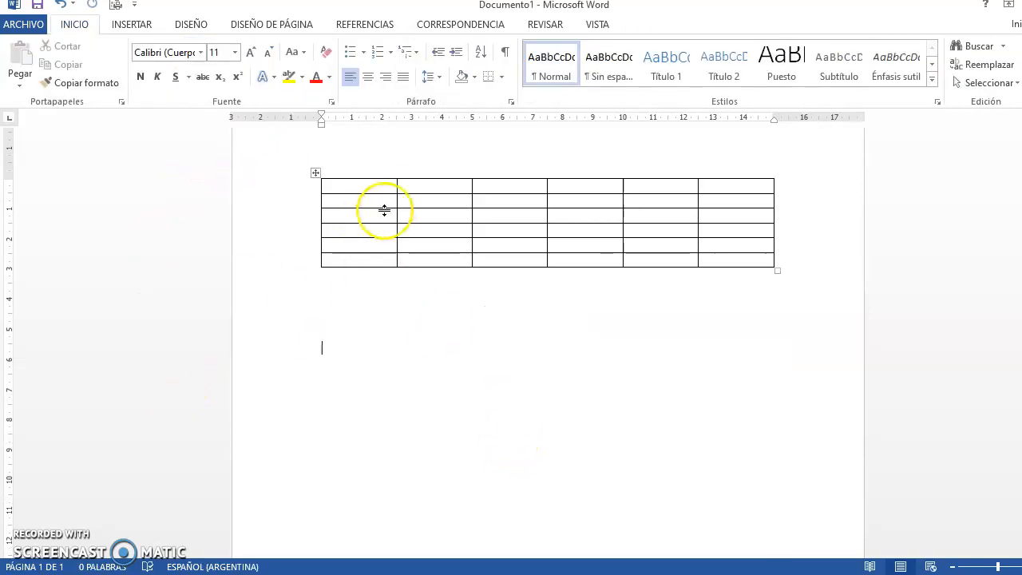
# - Enter the weekday headings Lunes, Martes, Miercoles, Jueves and Viernes in the first row, starting from the second column
pyautogui.click(383, 185)
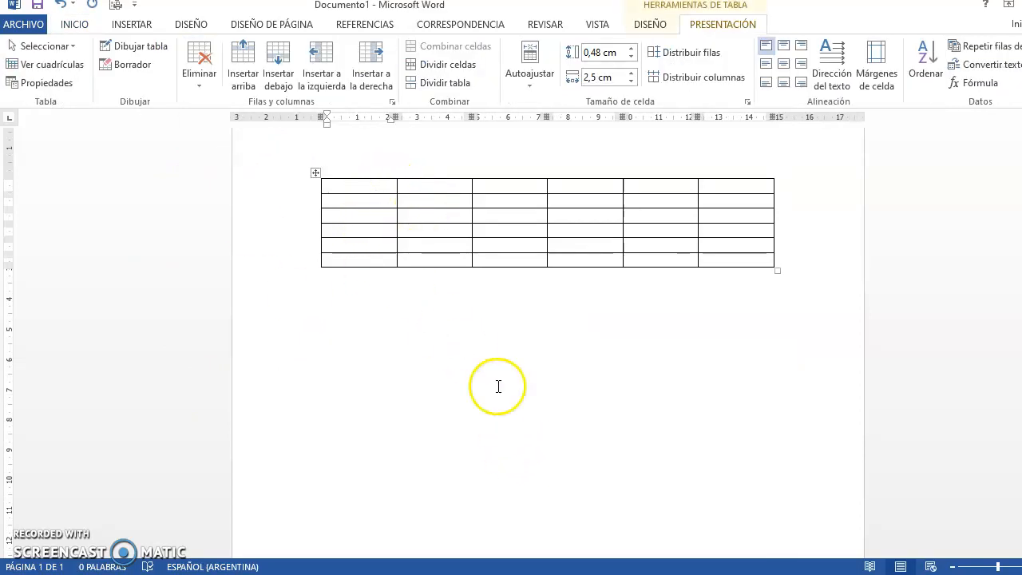
pyautogui.click(421, 186)
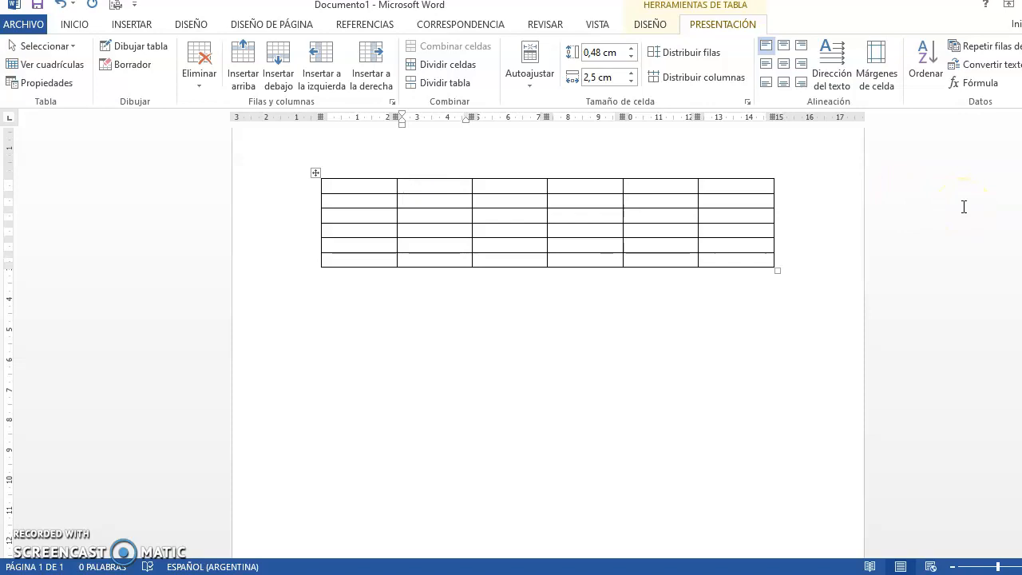
pyautogui.write('Lunes')
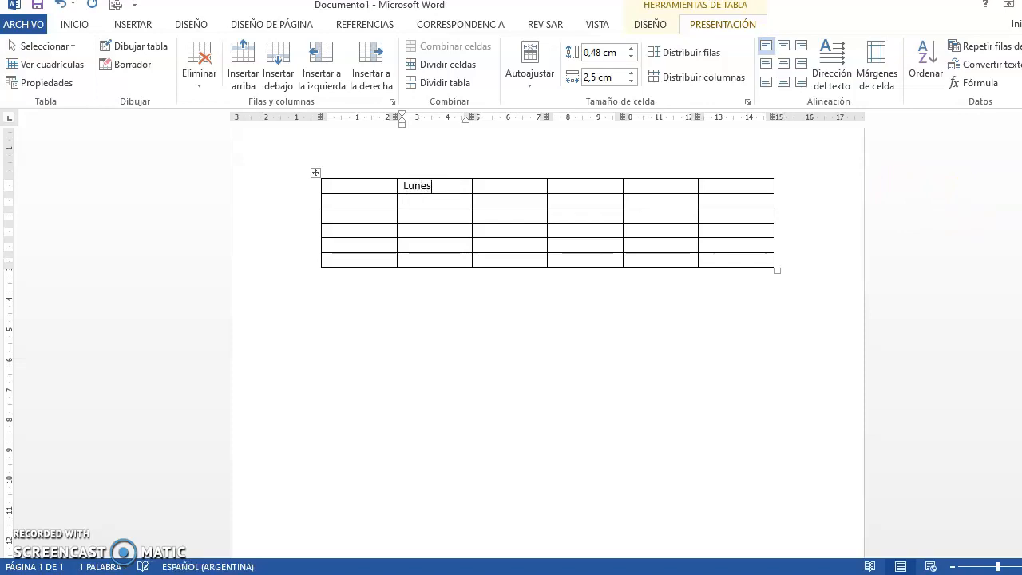
pyautogui.write('Martes')
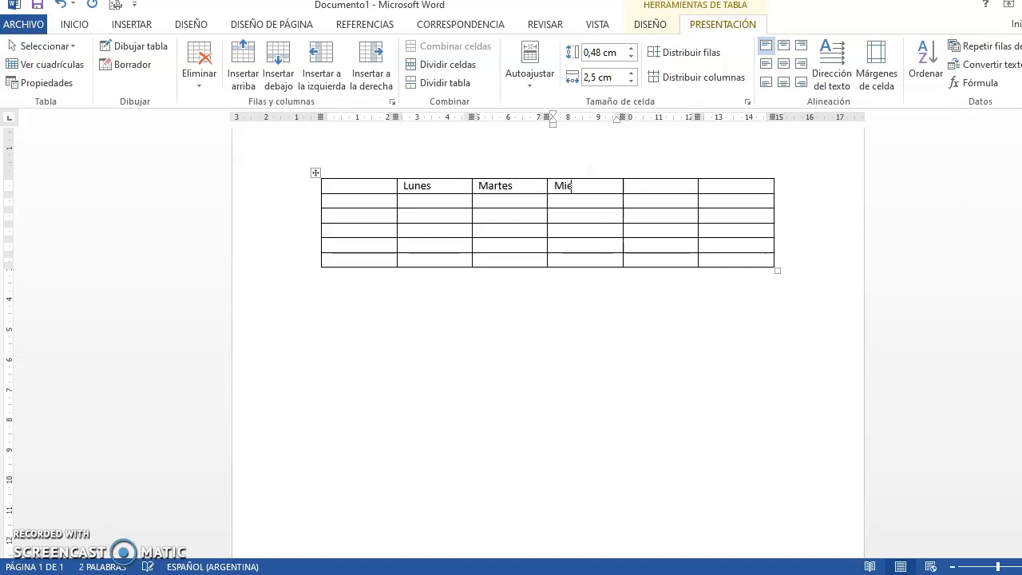
pyautogui.press('Tab')
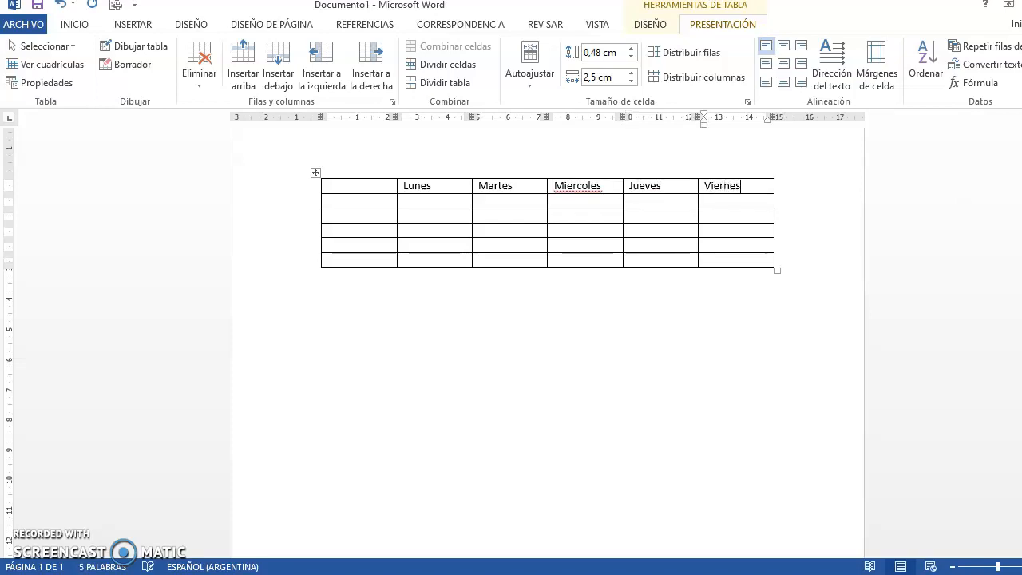
# - Number the rows below the heading from 1 to 5 in the first column
pyautogui.click(355, 205)
pyautogui.write('1')
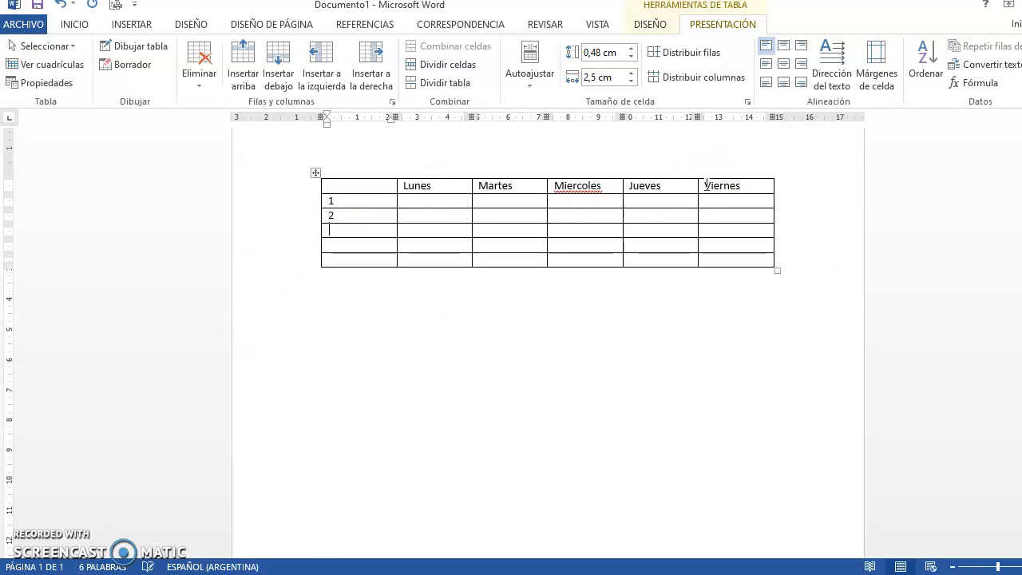
pyautogui.write('5')
# - Fill the Lunes column with TIC in rows 1 to 4 and FEyC in row 5
pyautogui.click(416, 238)
pyautogui.click(465, 203)
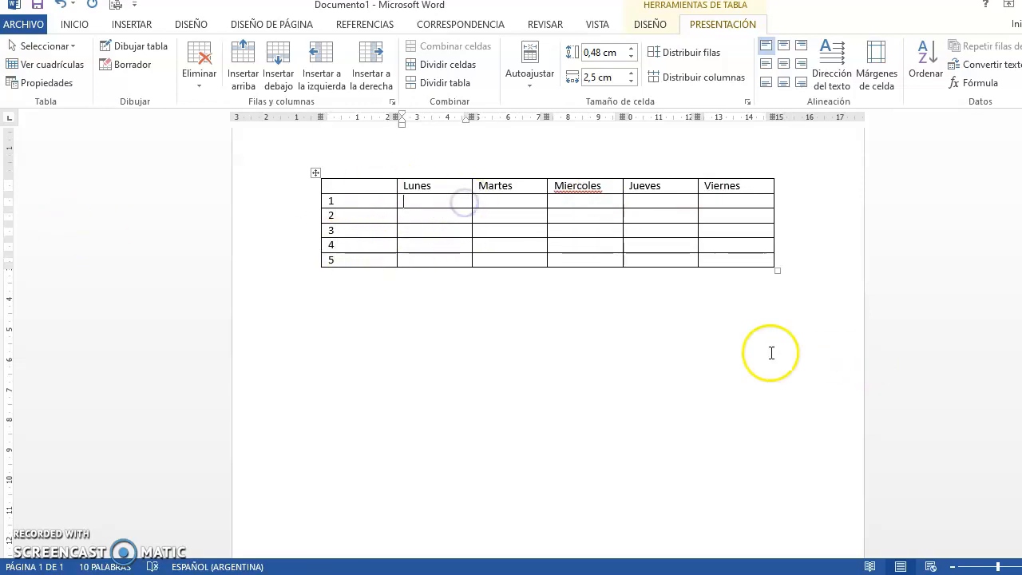
pyautogui.click(737, 340)
pyautogui.press('capslock')
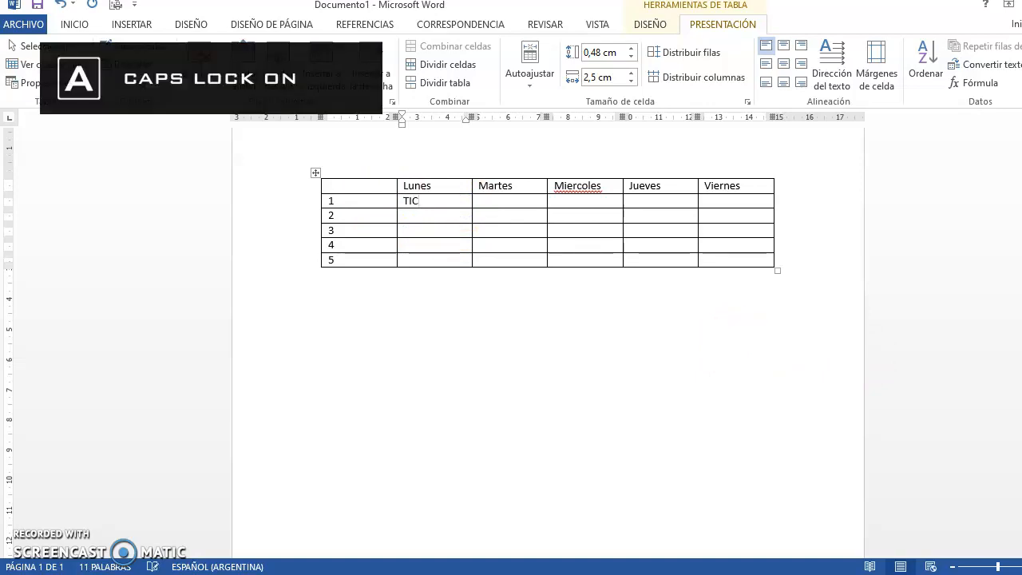
pyautogui.write('TIC')
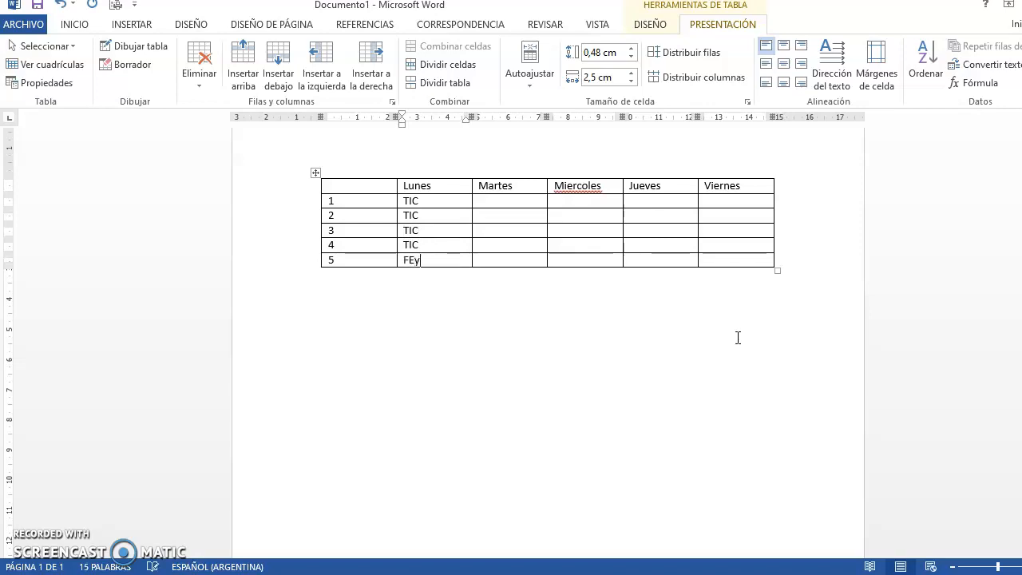
# - Fill the Martes column with MAT in rows 1 and 2 and SIC in rows 3 to 5
pyautogui.click(508, 201)
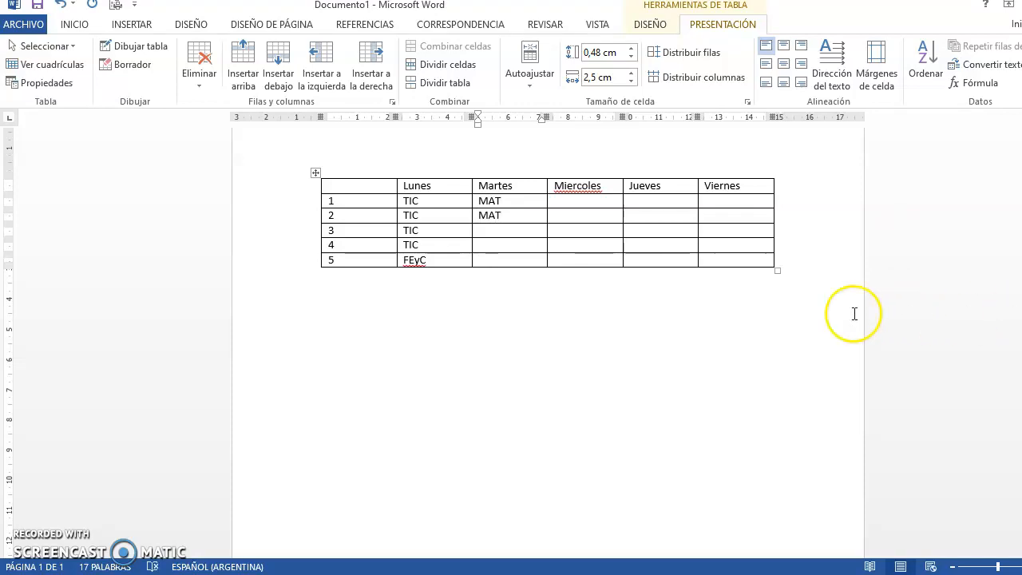
pyautogui.click(505, 232)
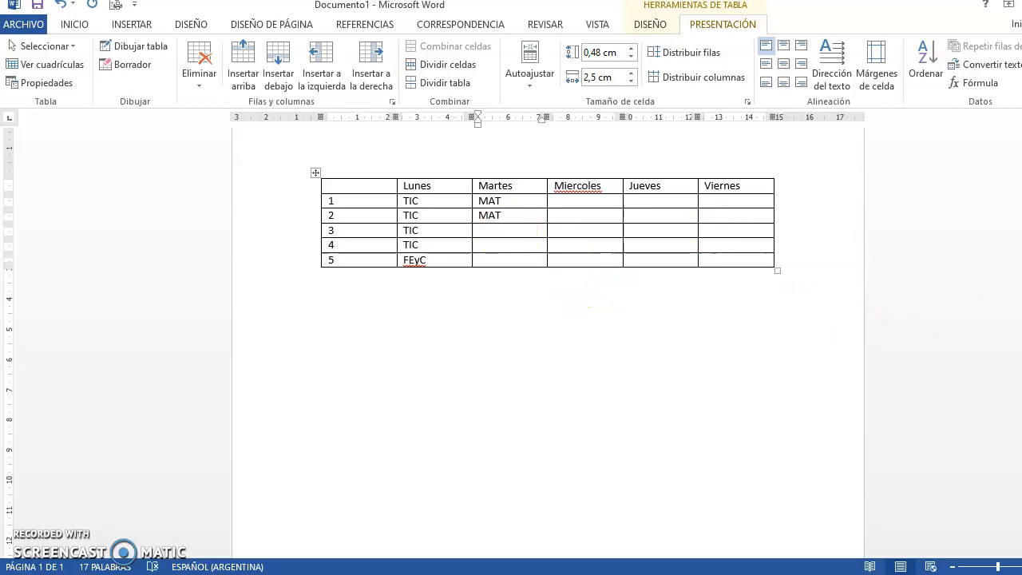
pyautogui.write('SIC')
pyautogui.click(521, 247)
pyautogui.write('S')
pyautogui.click(514, 257)
pyautogui.write('SI')
# - Fill the Miercoles column with PYMES in rows 1 and 2 and ECONOMIA II in rows 3 to 5
pyautogui.click(560, 201)
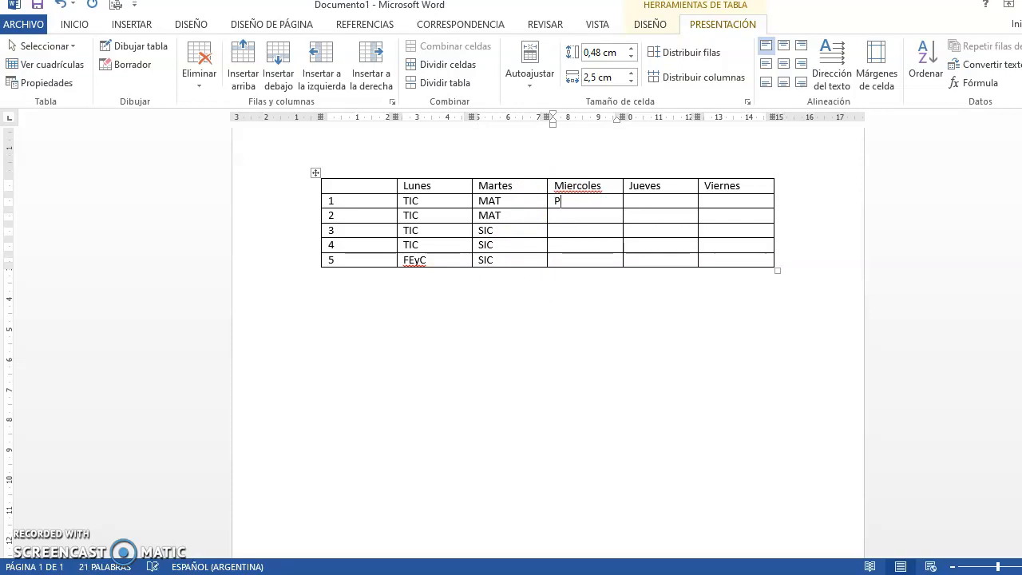
pyautogui.click(613, 216)
pyautogui.write('PYMES')
pyautogui.click(574, 230)
pyautogui.write('ECONOMIA II')
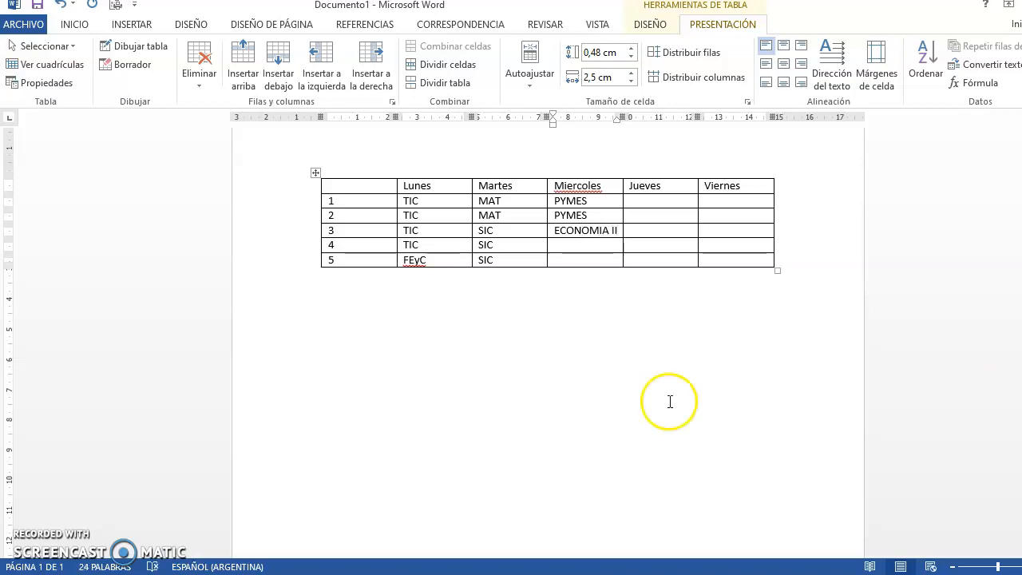
pyautogui.click(600, 245)
pyautogui.write('ECONOMIA II')
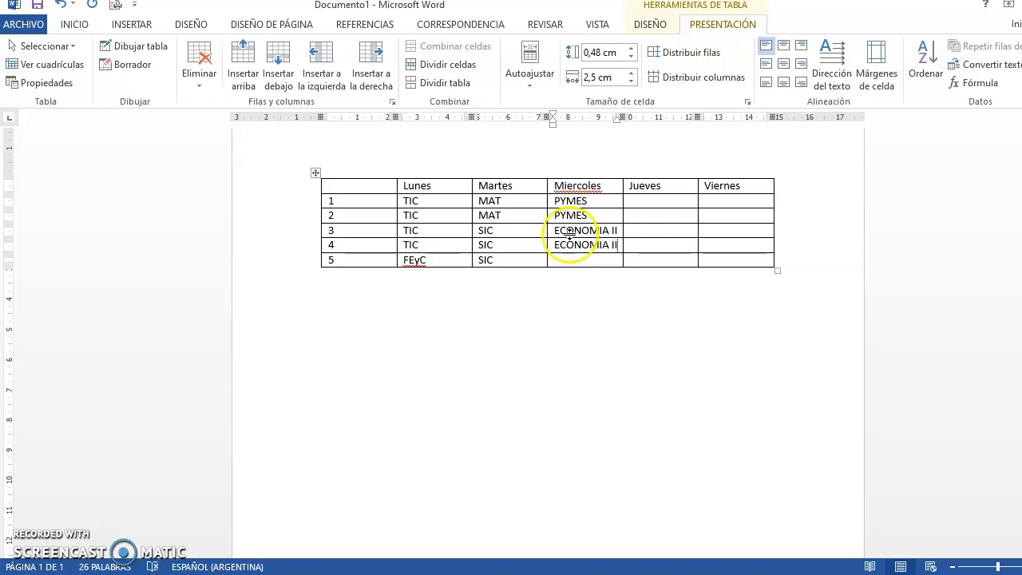
pyautogui.click(582, 259)
pyautogui.write('ECONOMIA II')
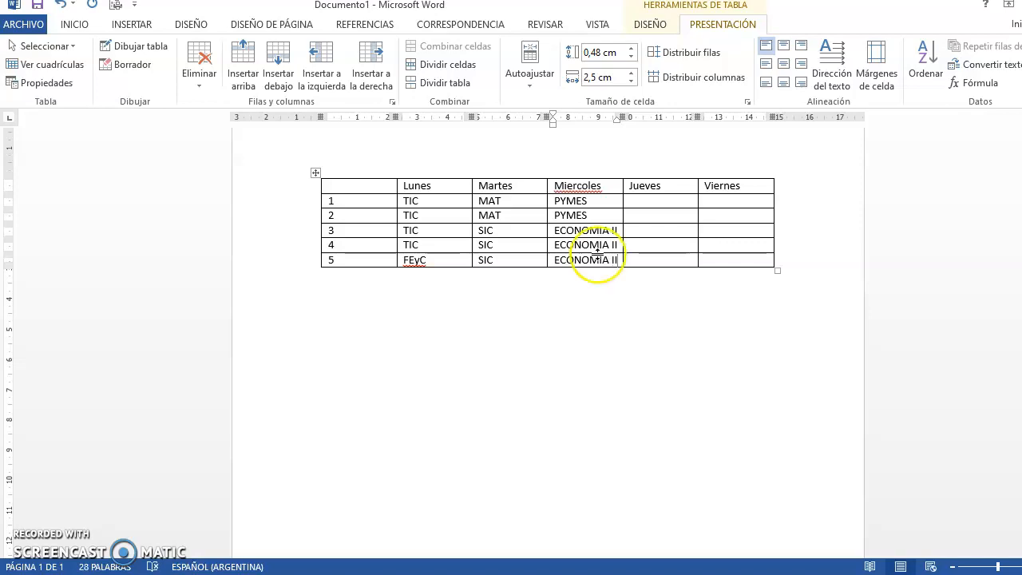
# - Fill the Jueves column with ECON REG in rows 1 to 3 and FEyC in rows 4 and 5
pyautogui.click(630, 201)
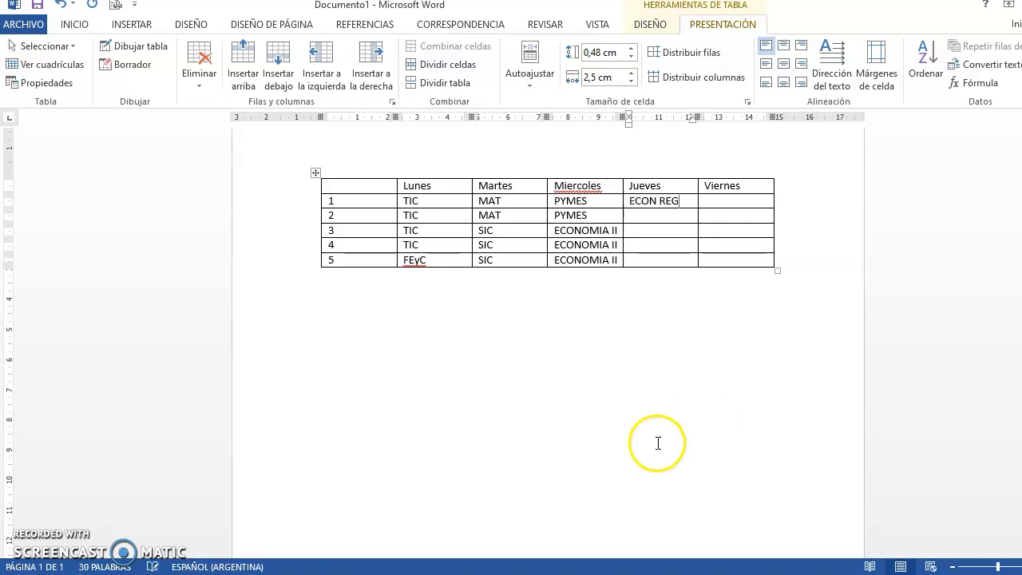
pyautogui.click(664, 219)
pyautogui.write('ECON REG')
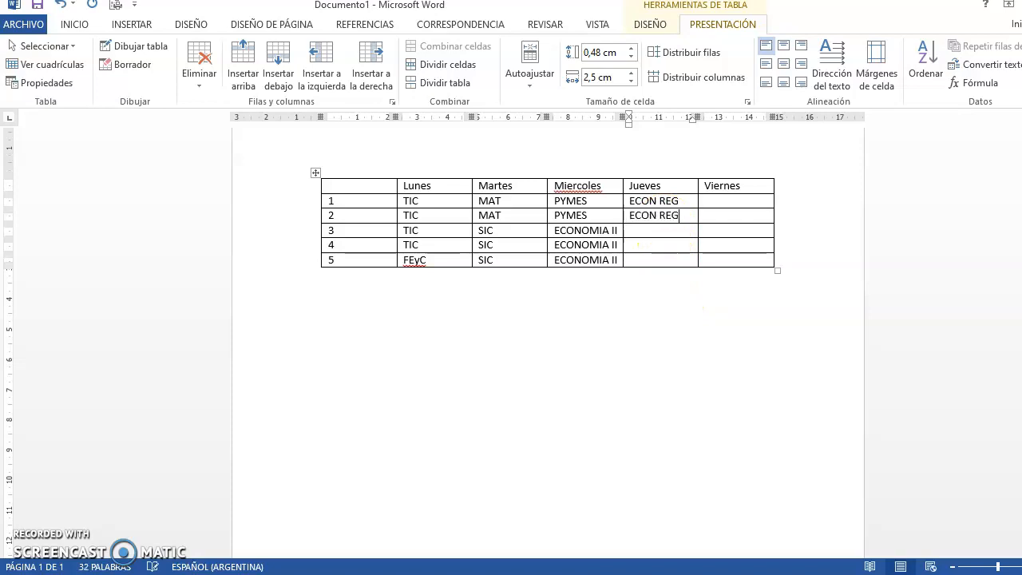
pyautogui.click(652, 230)
pyautogui.write('ECON REG')
pyautogui.click(661, 246)
pyautogui.click(685, 264)
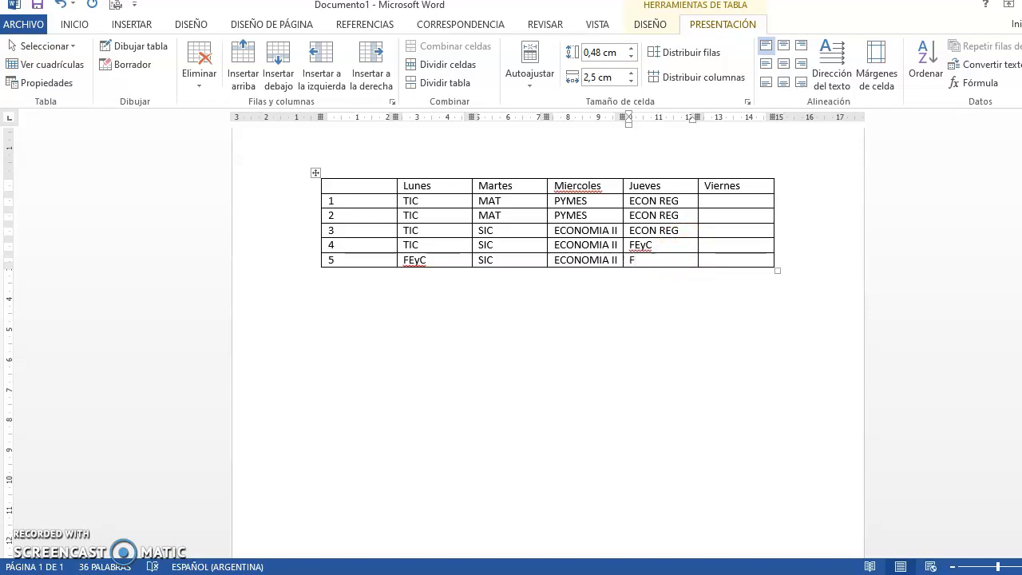
pyautogui.write('FEyC')
# - Enter MAT in rows 1 and 2 of the Viernes column, keeping a single line in each cell
pyautogui.click(747, 205)
pyautogui.write('MA')
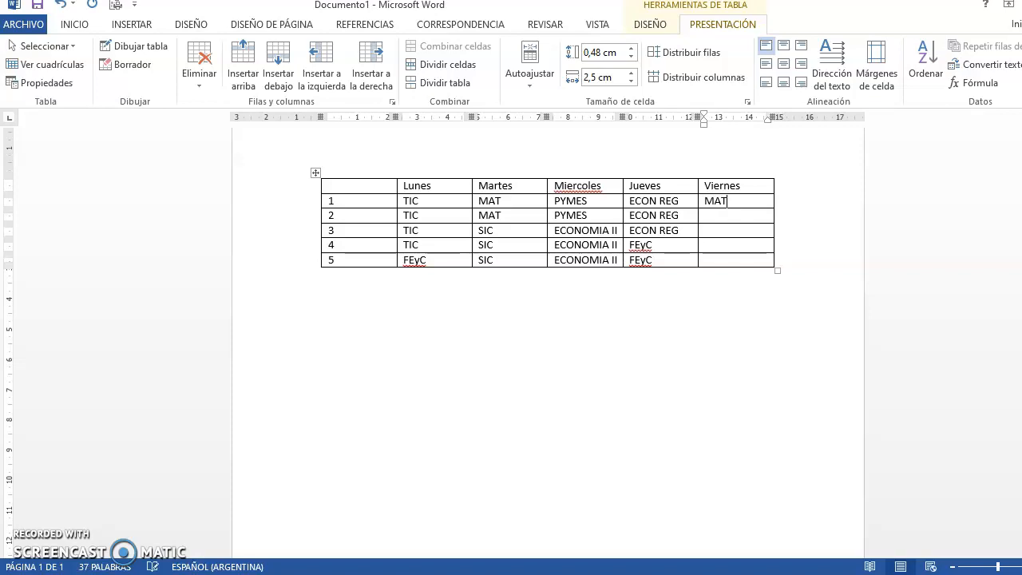
pyautogui.write('T')
pyautogui.press('Return')
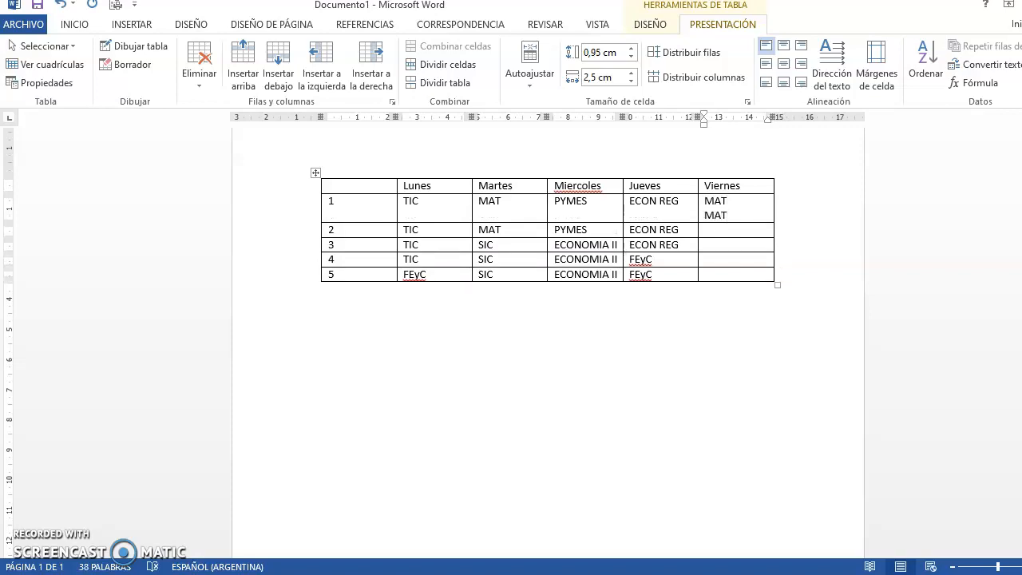
pyautogui.press('BackSpace')
pyautogui.press('BackSpace')
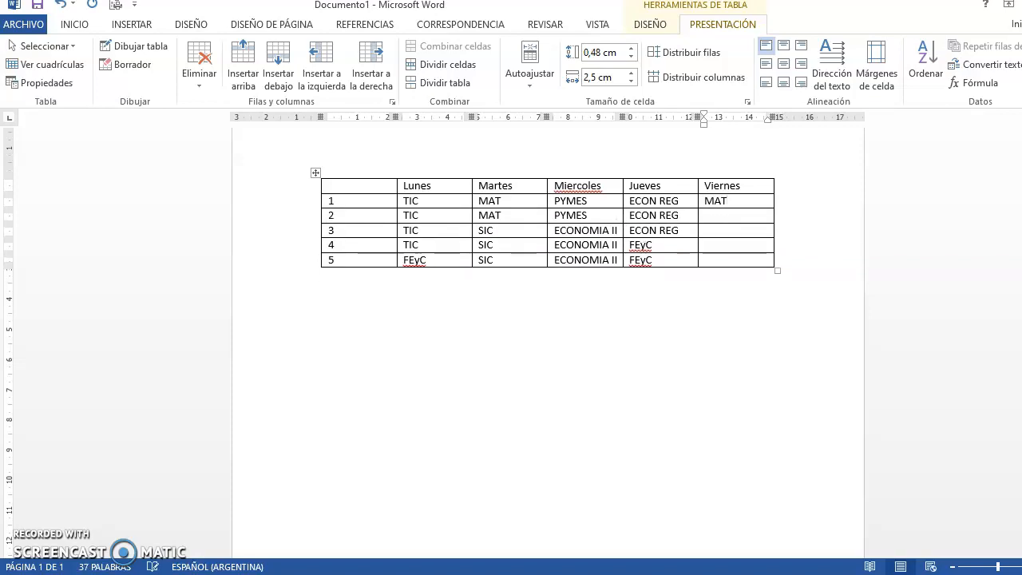
pyautogui.click(748, 216)
pyautogui.write('MAT')
# - Enter PSICOLOGIA in rows 3, 4 and 5 of the Viernes column
pyautogui.click(717, 230)
pyautogui.click(714, 245)
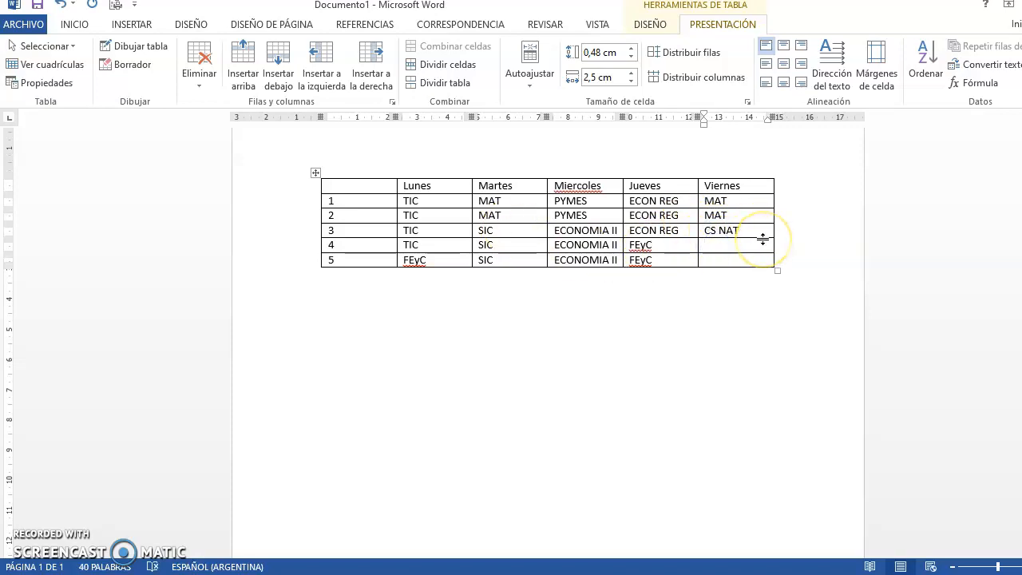
pyautogui.click(761, 234)
pyautogui.press('BackSpace')
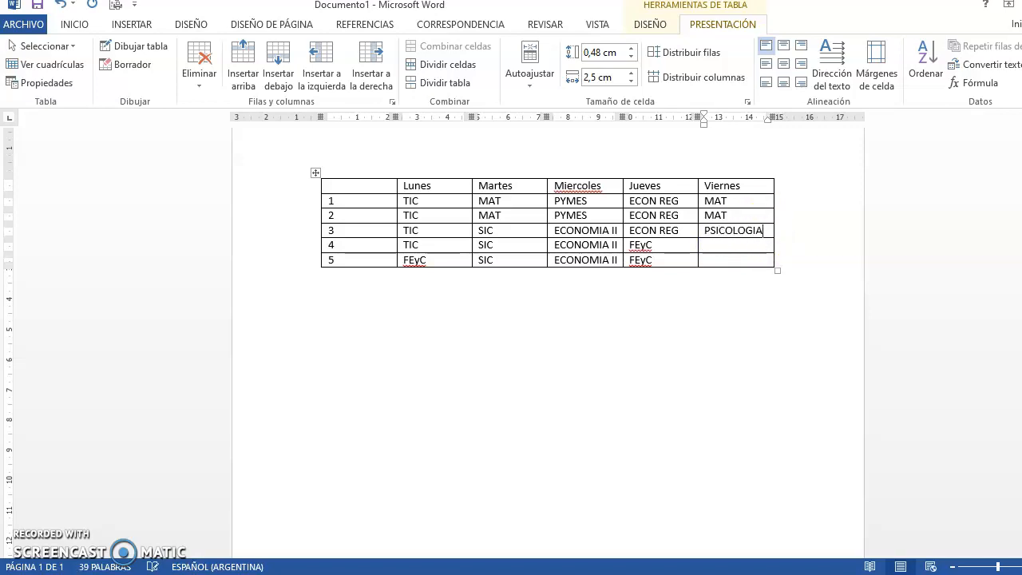
pyautogui.click(743, 250)
pyautogui.write('PSICOLOGIA')
pyautogui.click(725, 259)
pyautogui.write('P')
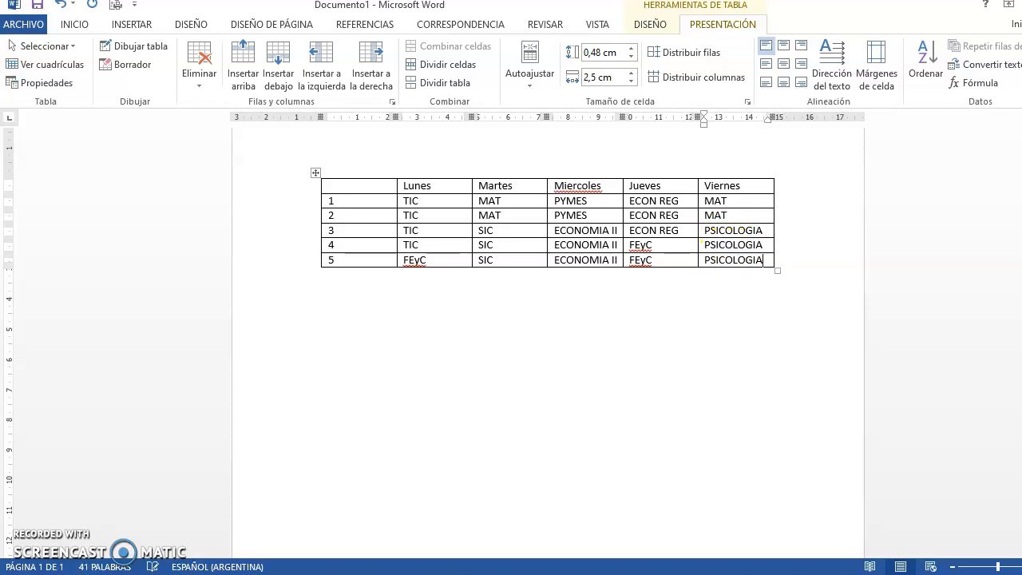
# - Enter the heading HORAS in the empty first cell of the heading row
pyautogui.click(651, 331)
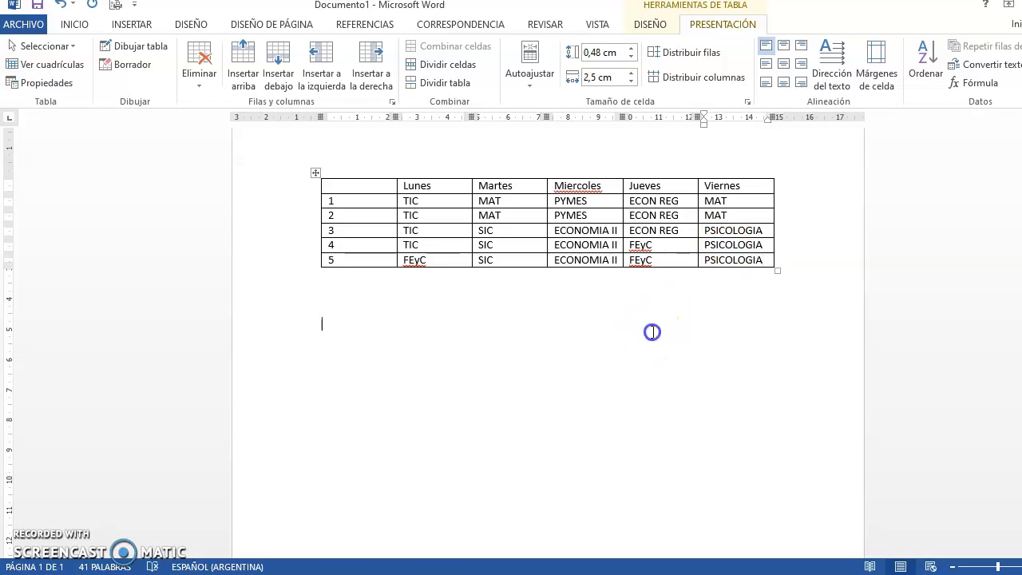
pyautogui.click(335, 187)
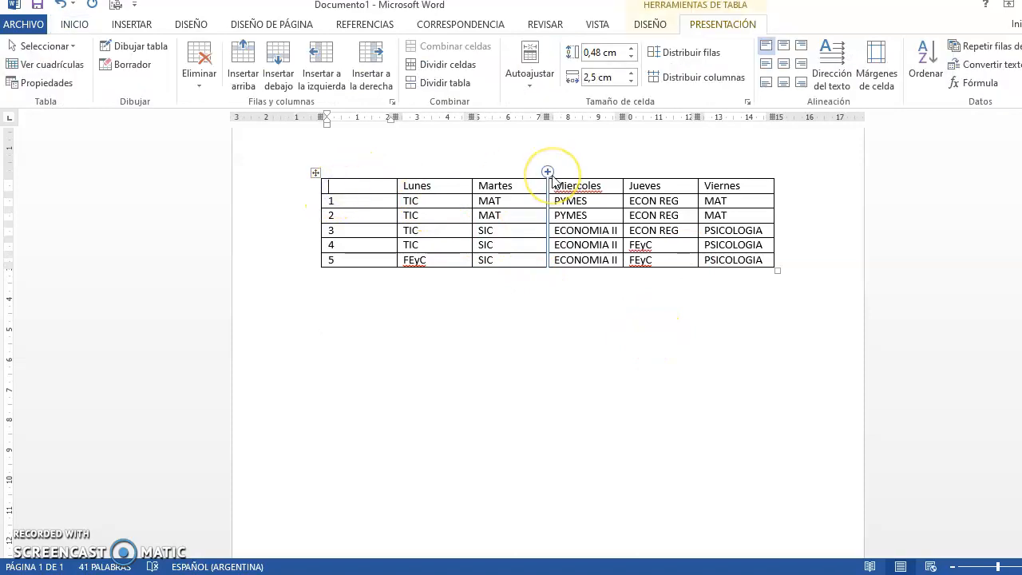
pyautogui.write('HORAS')
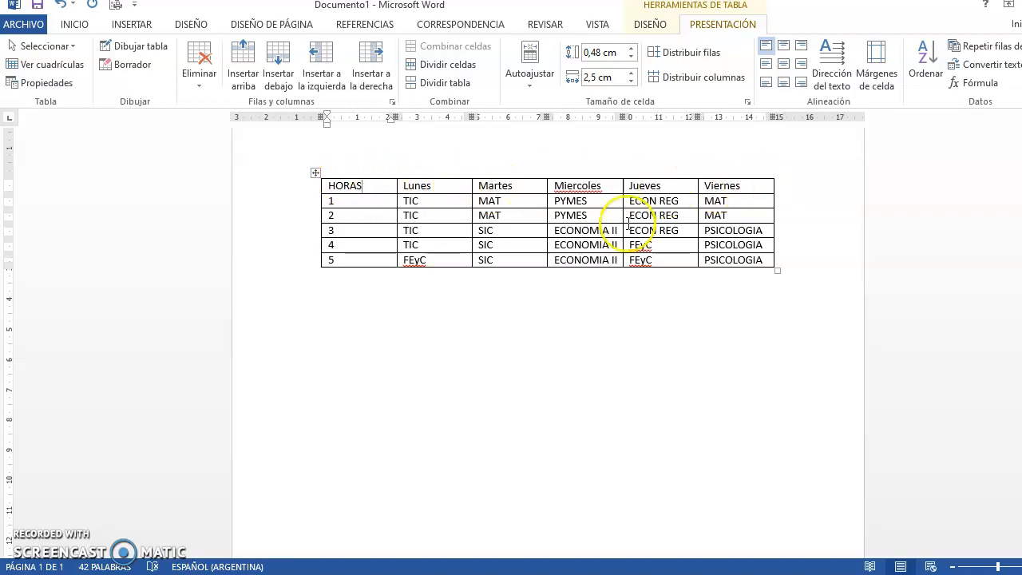
pyautogui.click(528, 312)
pyautogui.click(794, 220)
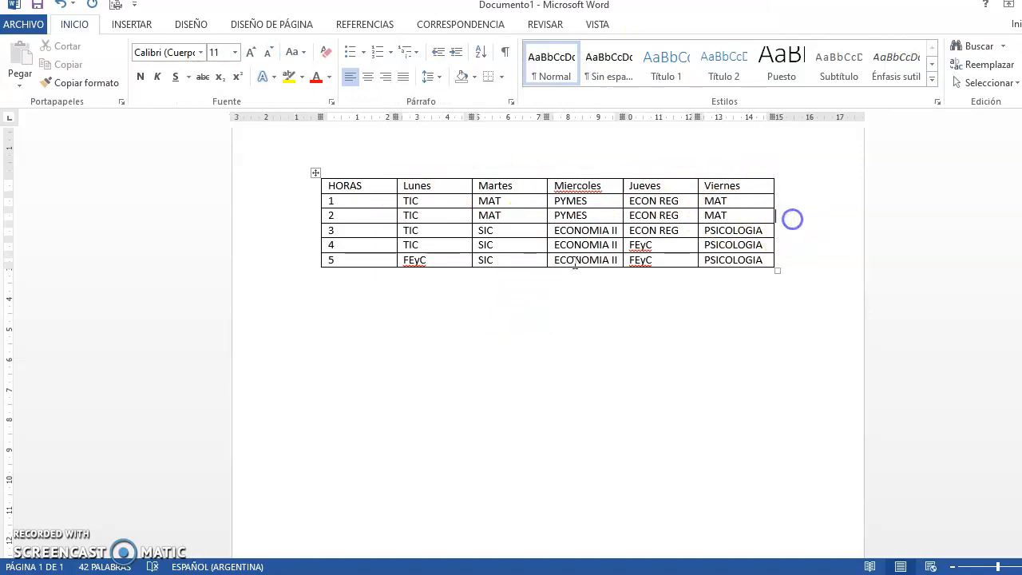
pyautogui.click(461, 294)
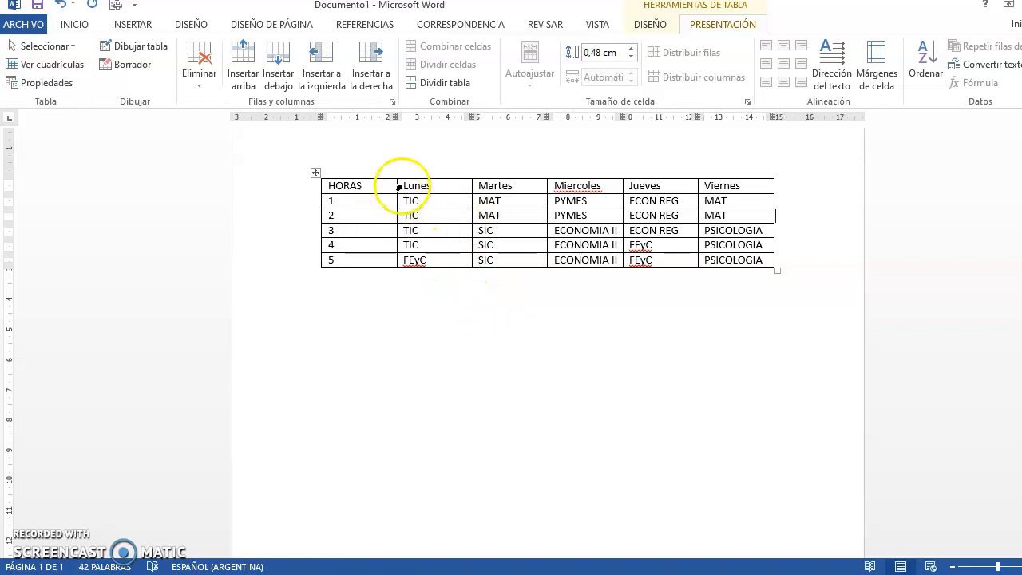
# - Center the weekday headings from Lunes to Viernes horizontally and vertically in their cells and make them bold
pyautogui.moveTo(411, 187); pyautogui.dragTo(733, 189)
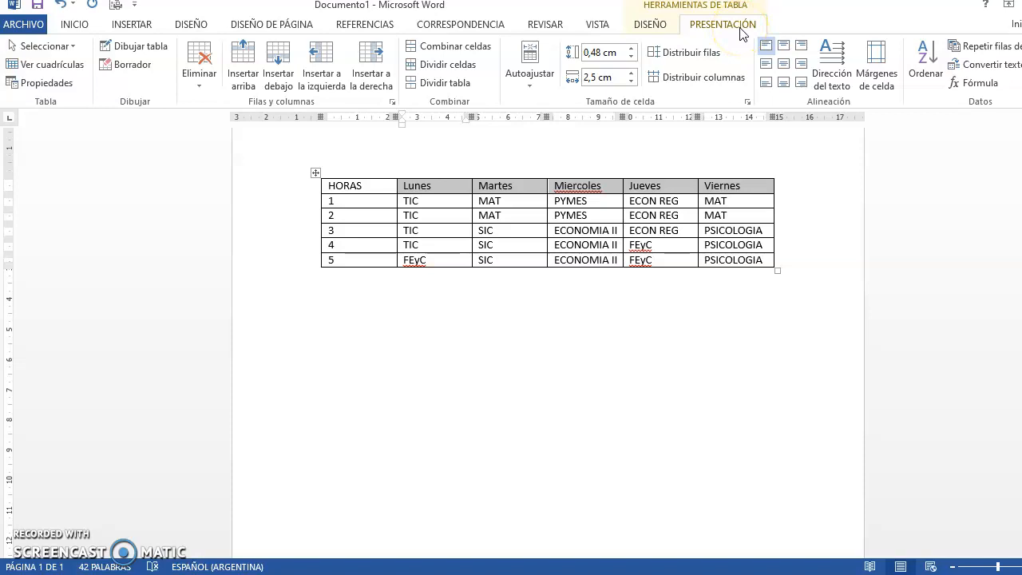
pyautogui.click(784, 68)
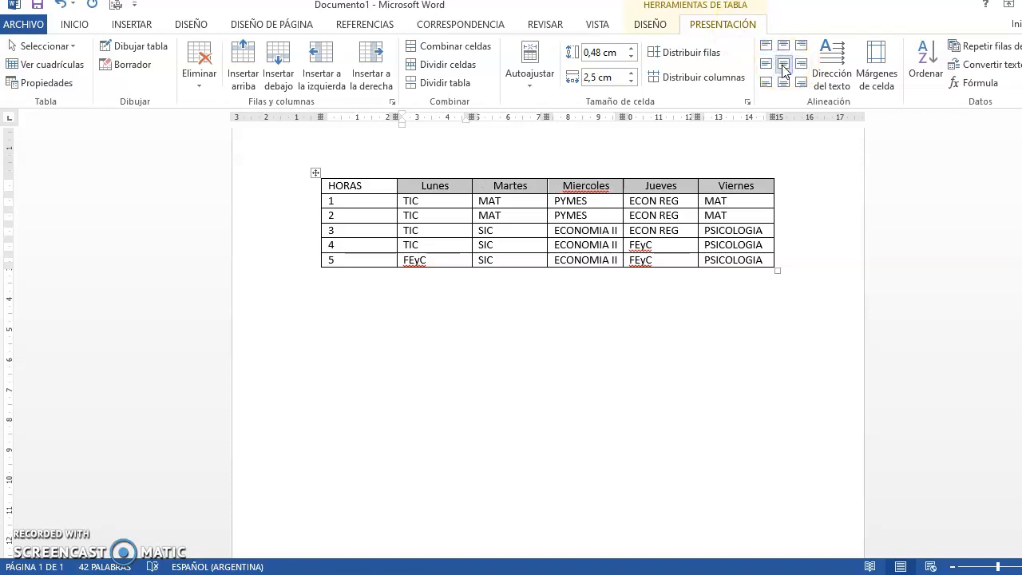
pyautogui.click(74, 25)
pyautogui.click(141, 78)
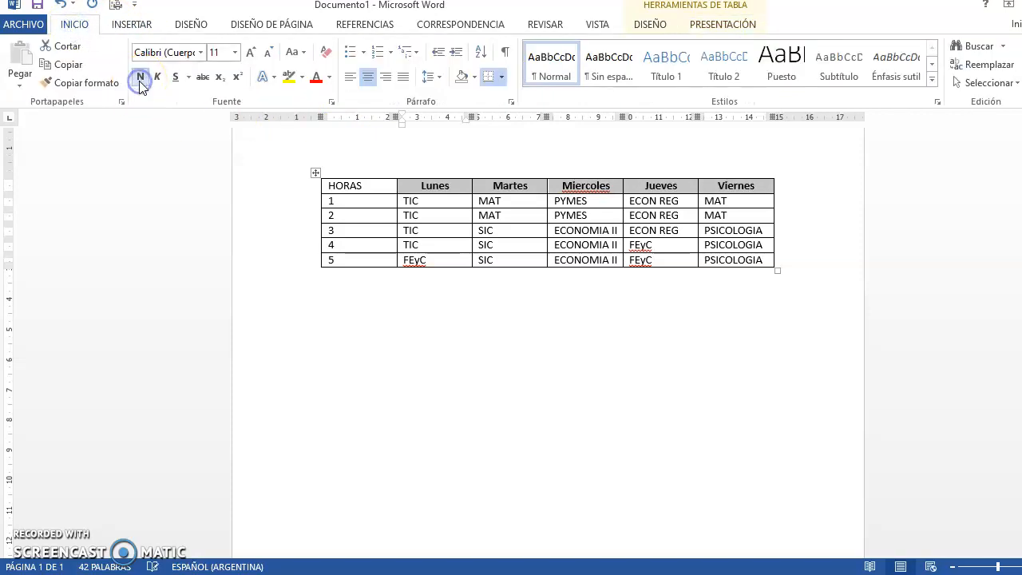
# - Italicize the weekday headings, and make the hour numbers 1 to 5 centered, bold and italic
pyautogui.click(158, 77)
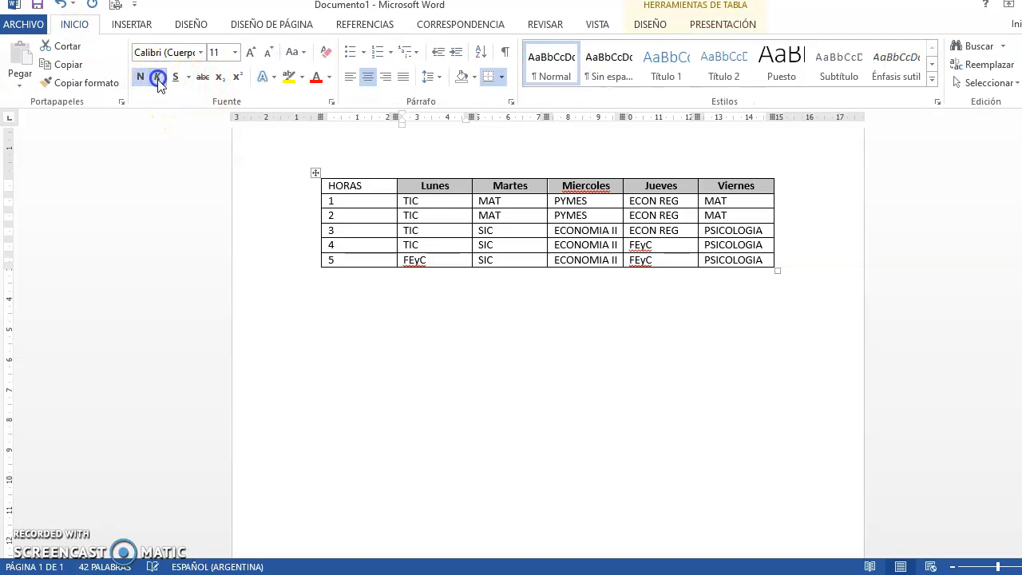
pyautogui.click(381, 317)
pyautogui.moveTo(330, 203); pyautogui.dragTo(354, 261)
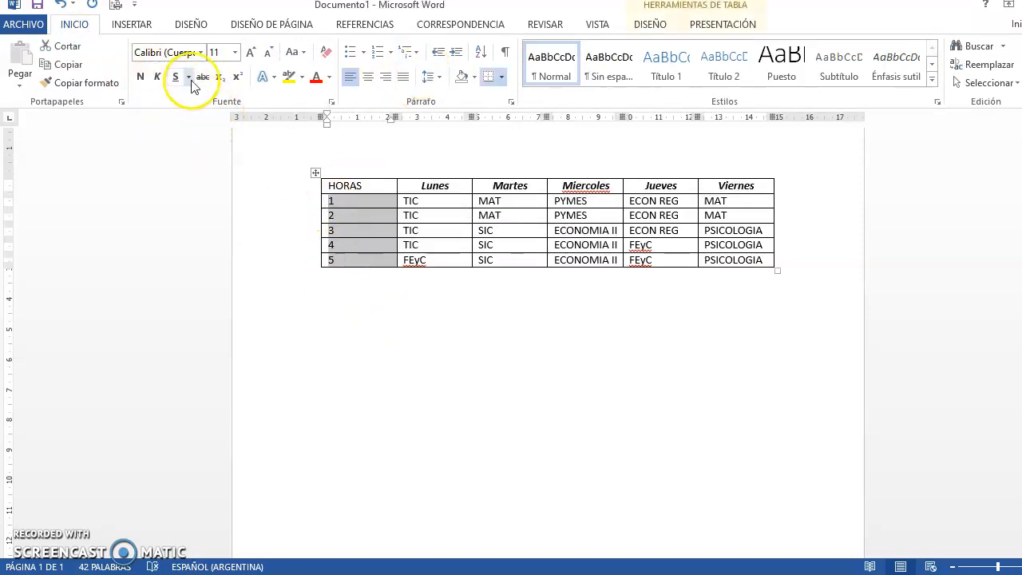
pyautogui.click(368, 76)
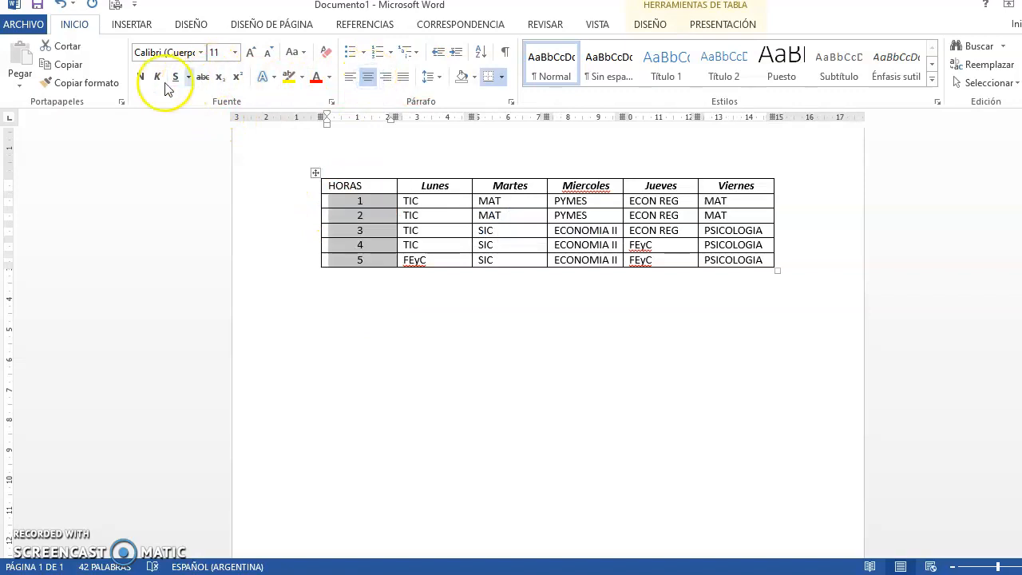
pyautogui.click(140, 77)
pyautogui.click(159, 82)
pyautogui.click(352, 308)
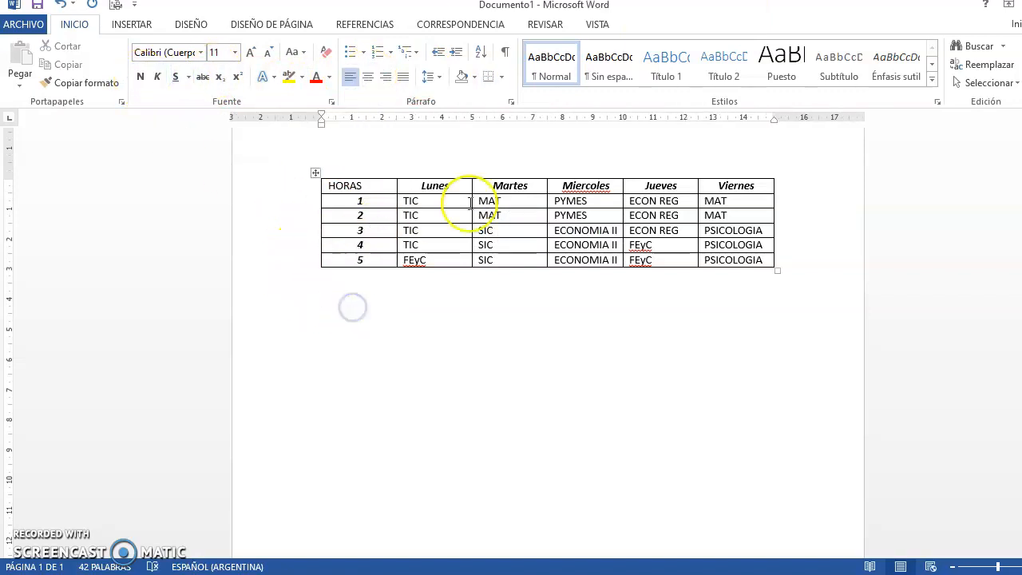
# - Center the subject names in all cells from Lunes to Viernes, rows 1 to 5
pyautogui.click(749, 232)
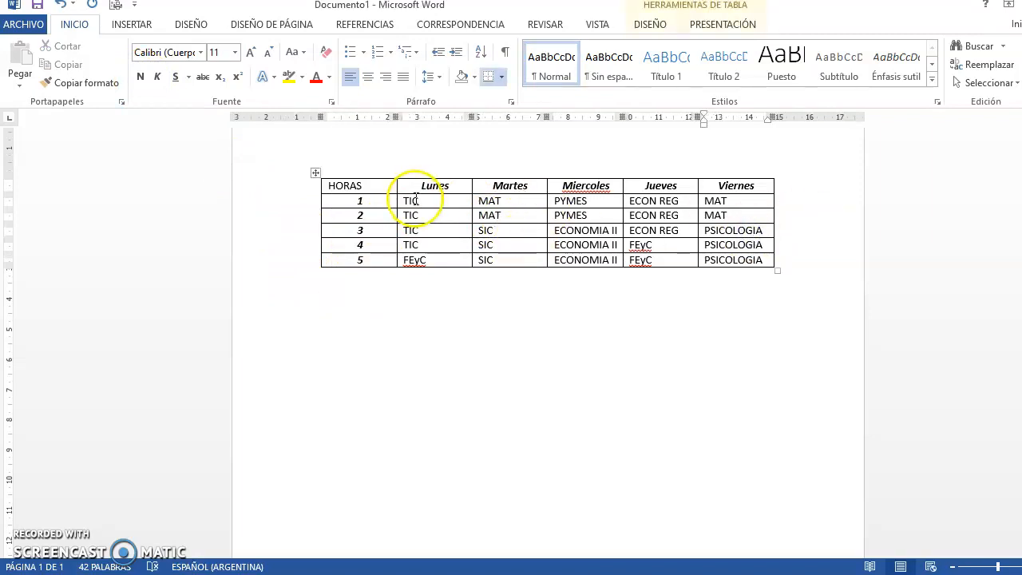
pyautogui.moveTo(407, 201); pyautogui.dragTo(737, 260)
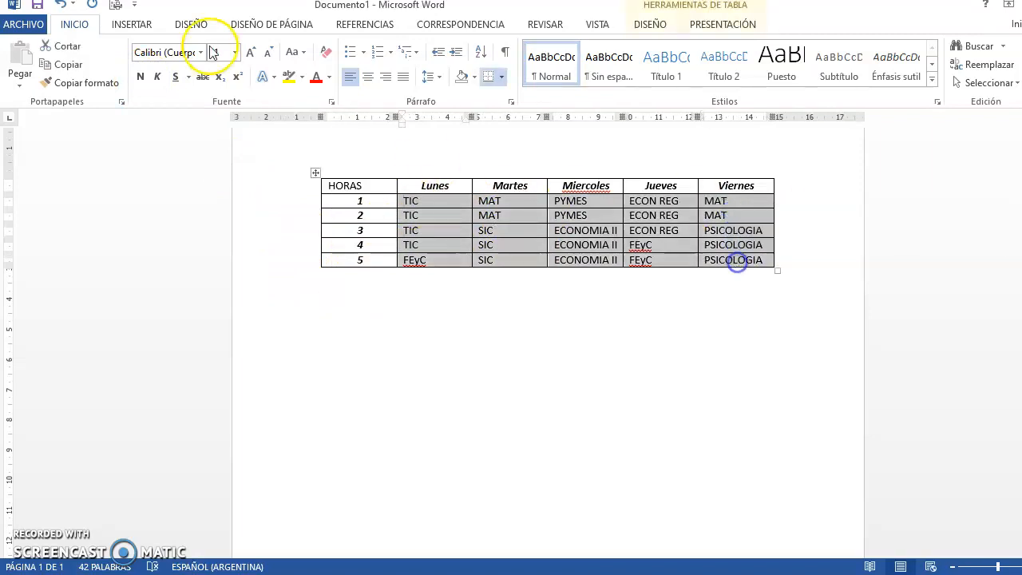
pyautogui.click(368, 76)
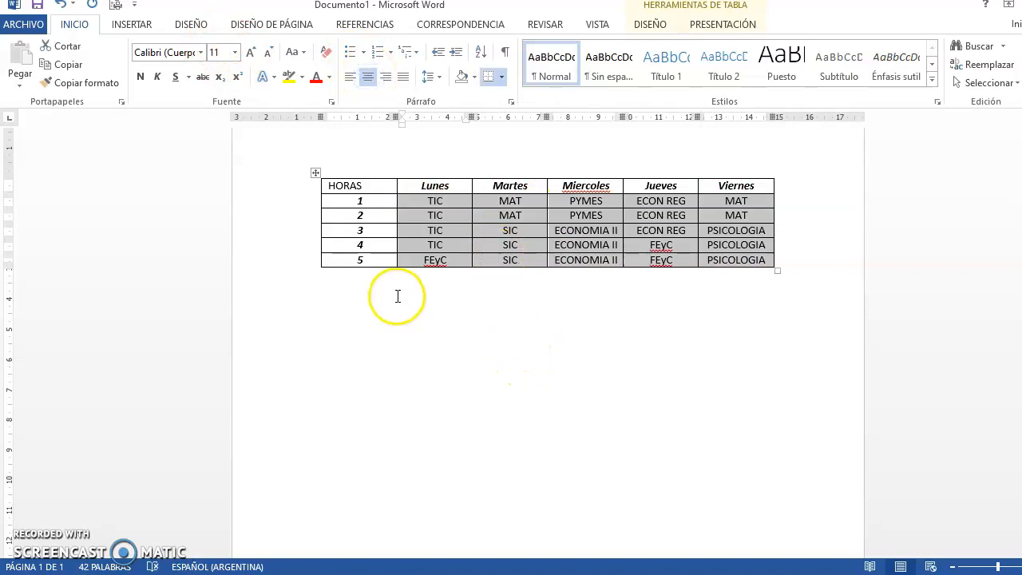
pyautogui.click(803, 279)
pyautogui.click(386, 190)
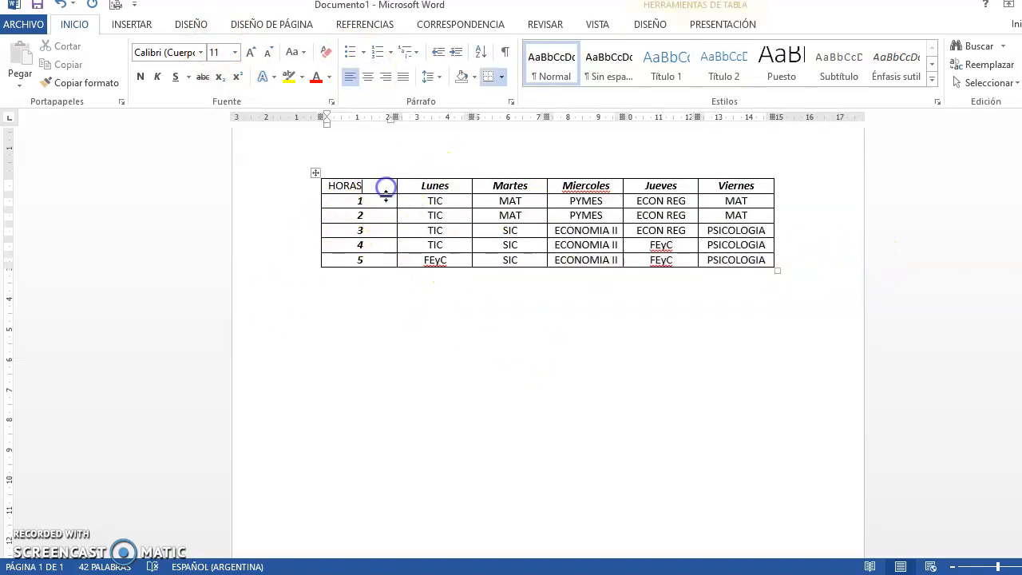
pyautogui.click(589, 341)
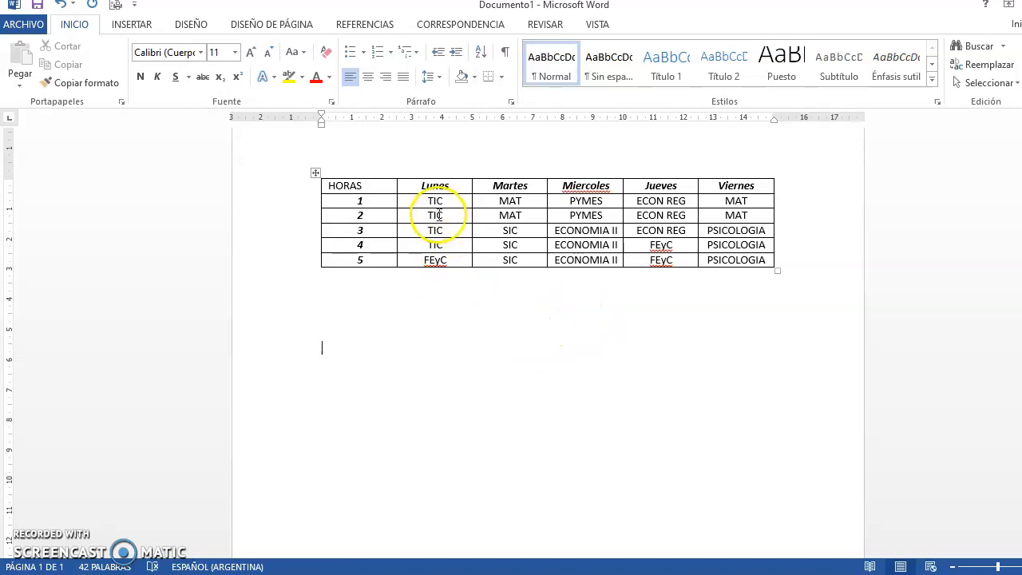
pyautogui.moveTo(438, 204); pyautogui.dragTo(452, 247)
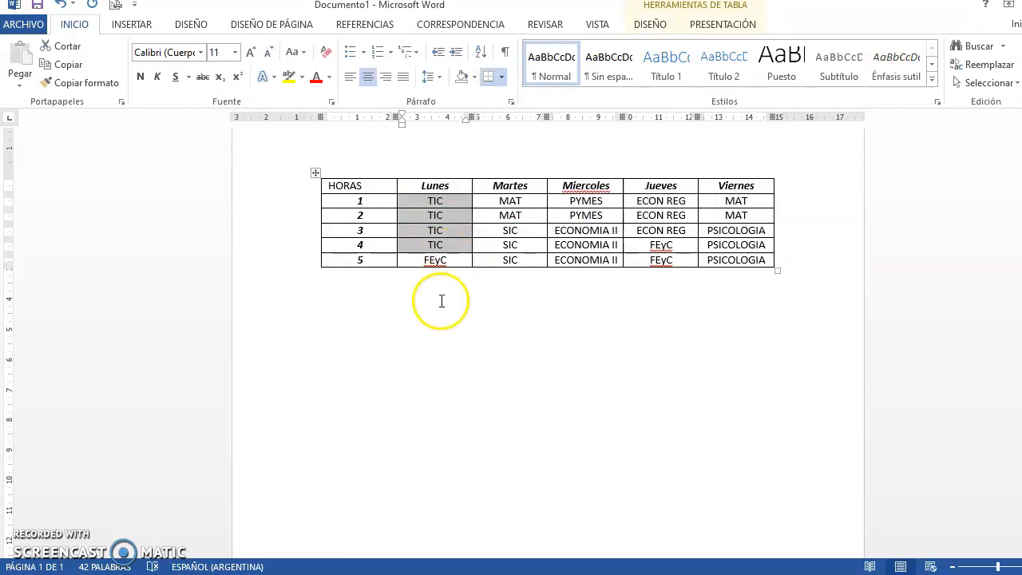
pyautogui.click(451, 337)
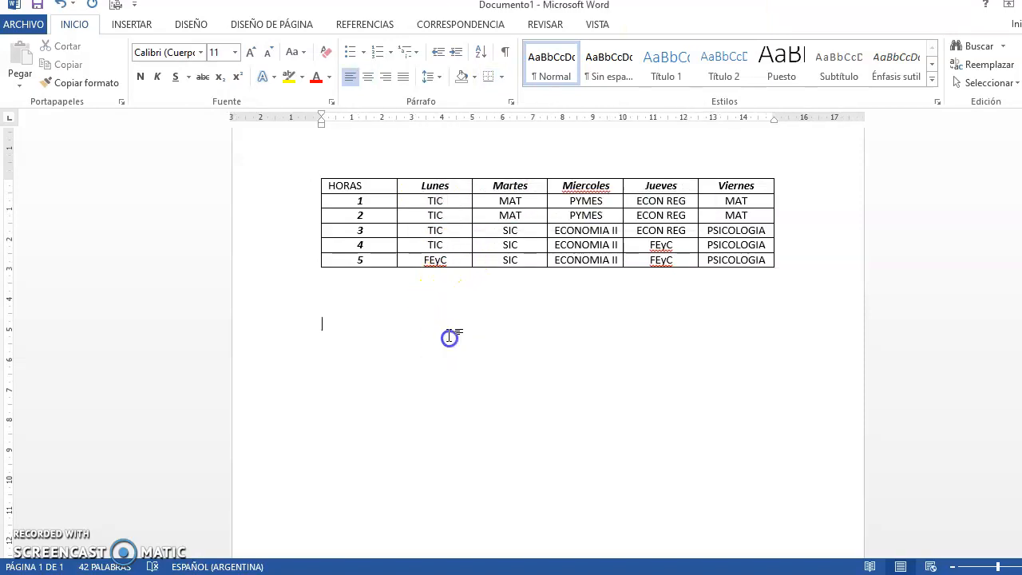
pyautogui.click(455, 201)
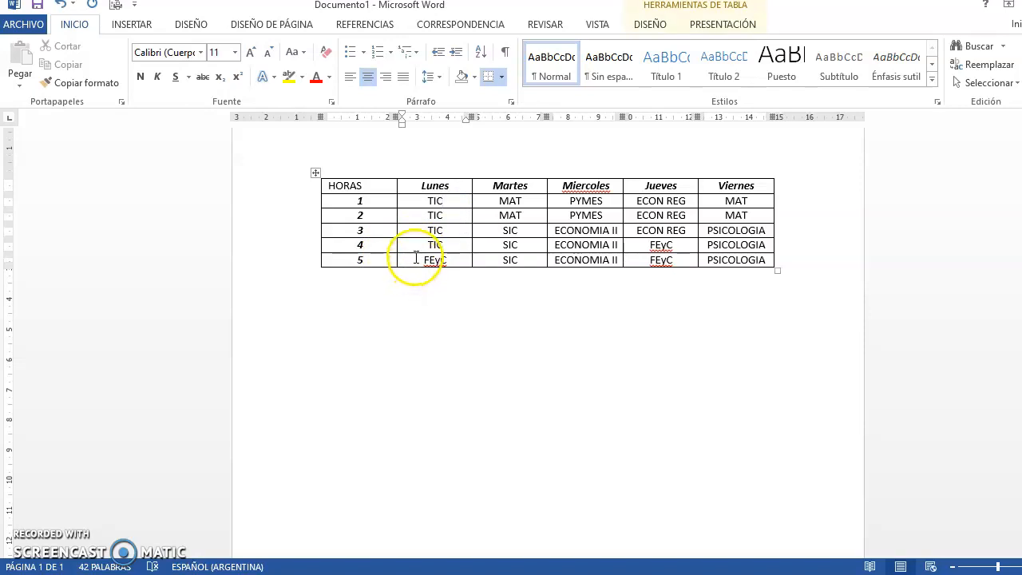
pyautogui.click(443, 339)
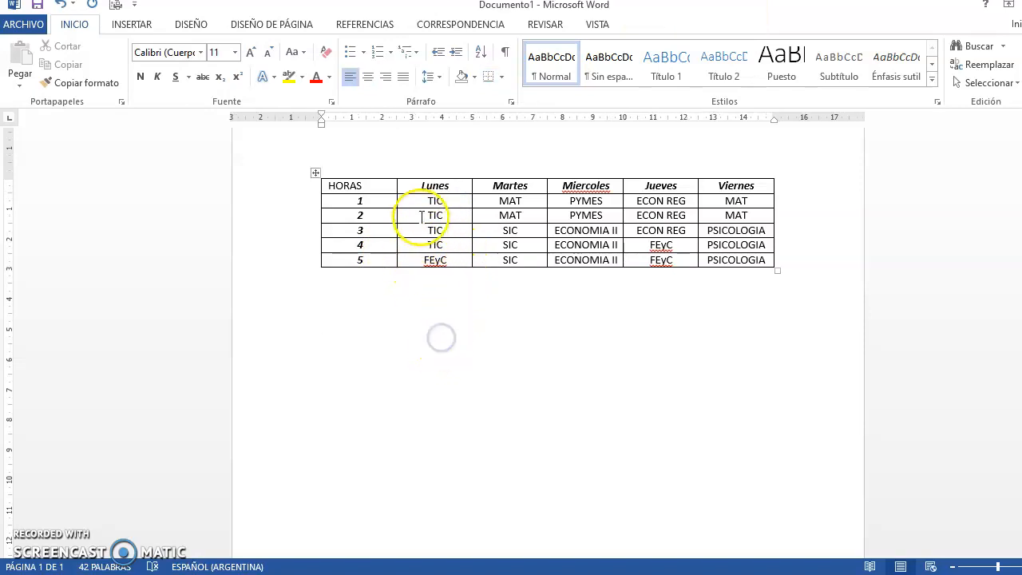
pyautogui.moveTo(420, 203); pyautogui.dragTo(440, 244)
pyautogui.click(449, 396)
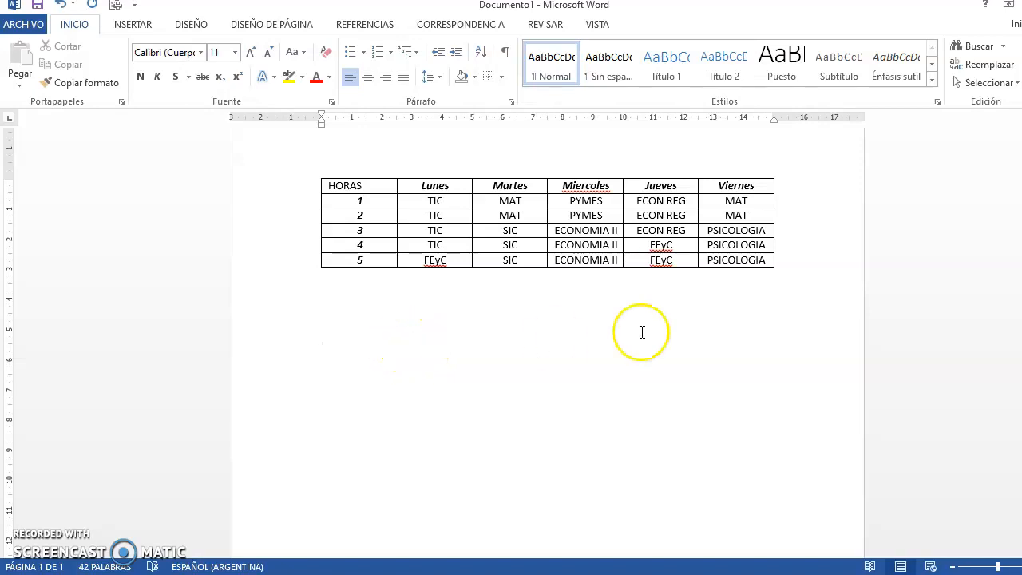
# - Merge the four TIC cells in rows 1 to 4 of the Lunes column into one cell
pyautogui.click(419, 200)
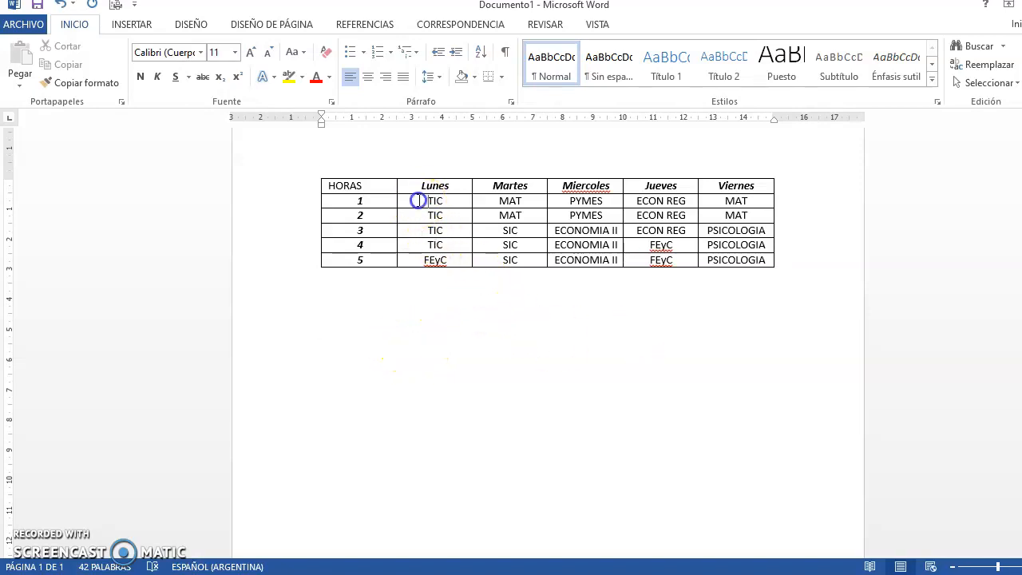
pyautogui.moveTo(436, 207); pyautogui.dragTo(448, 245)
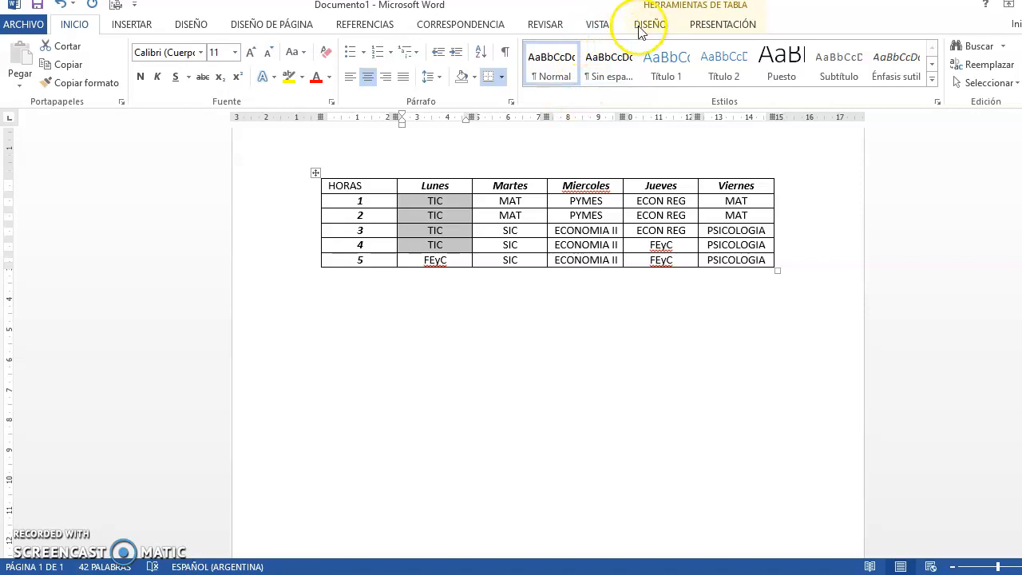
pyautogui.click(742, 30)
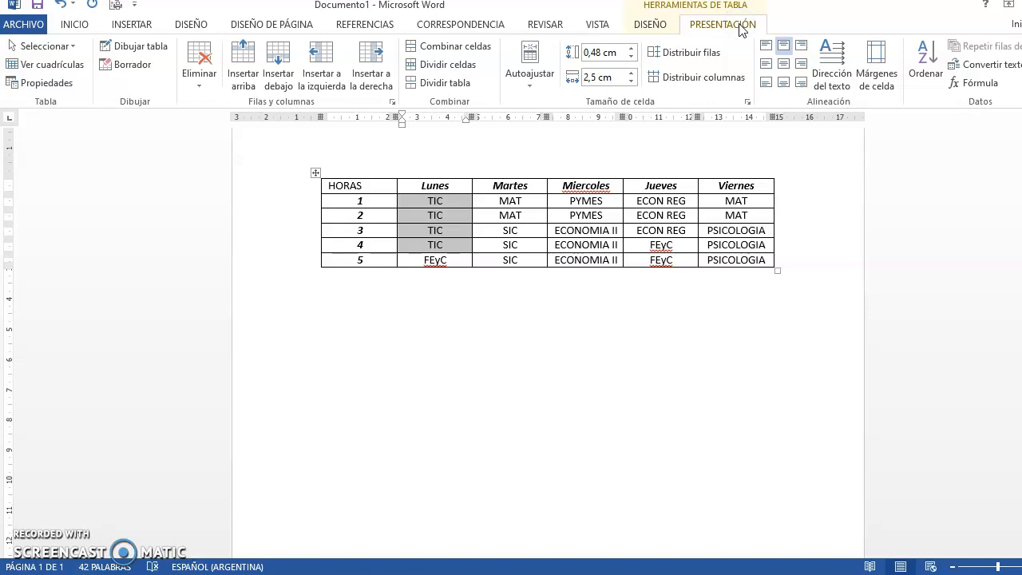
pyautogui.click(478, 51)
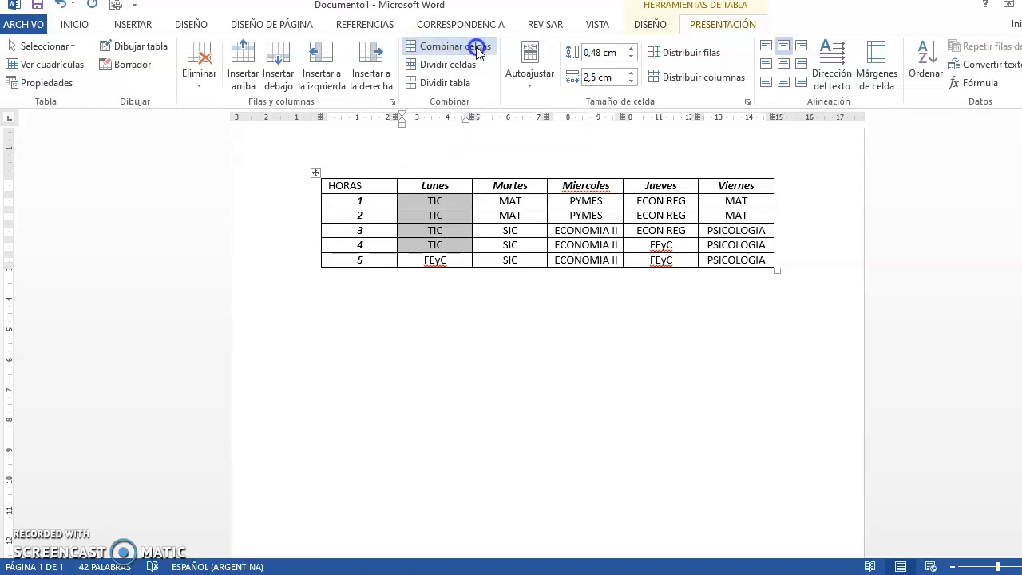
# - Delete the repeated TIC entries in the merged Lunes cell and move the remaining TIC down one line
pyautogui.click(447, 217)
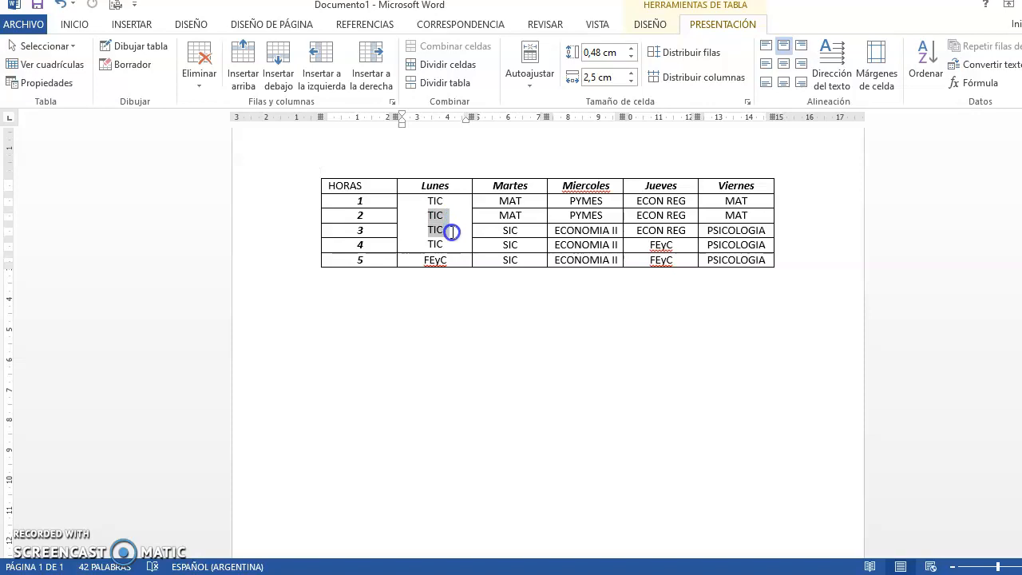
pyautogui.moveTo(452, 245); pyautogui.dragTo(452, 244)
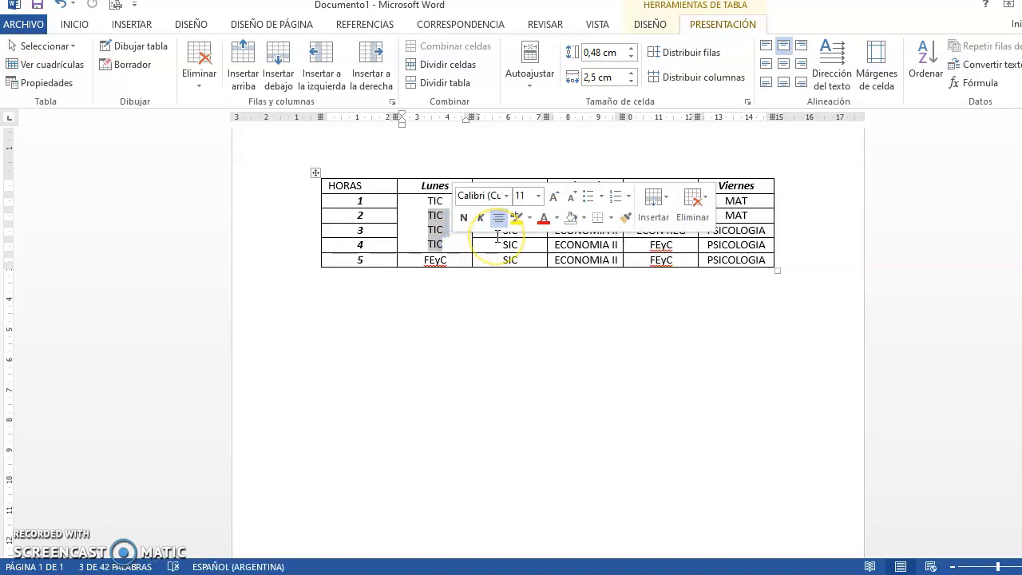
pyautogui.press('Delete')
pyautogui.click(426, 201)
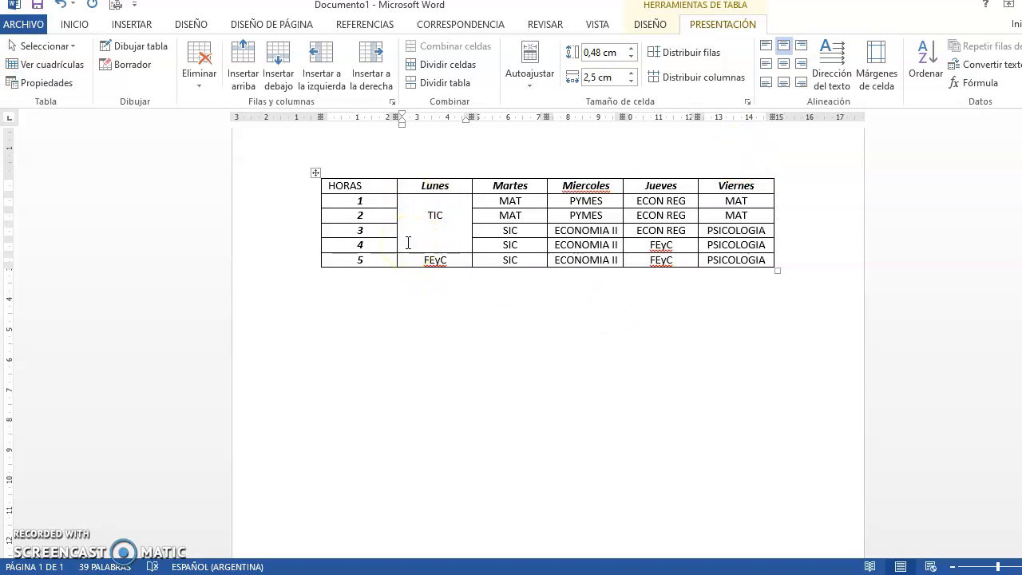
# - In the Martes column, merge the two MAT cells into one and the three SIC cells into another
pyautogui.moveTo(491, 209); pyautogui.dragTo(506, 215)
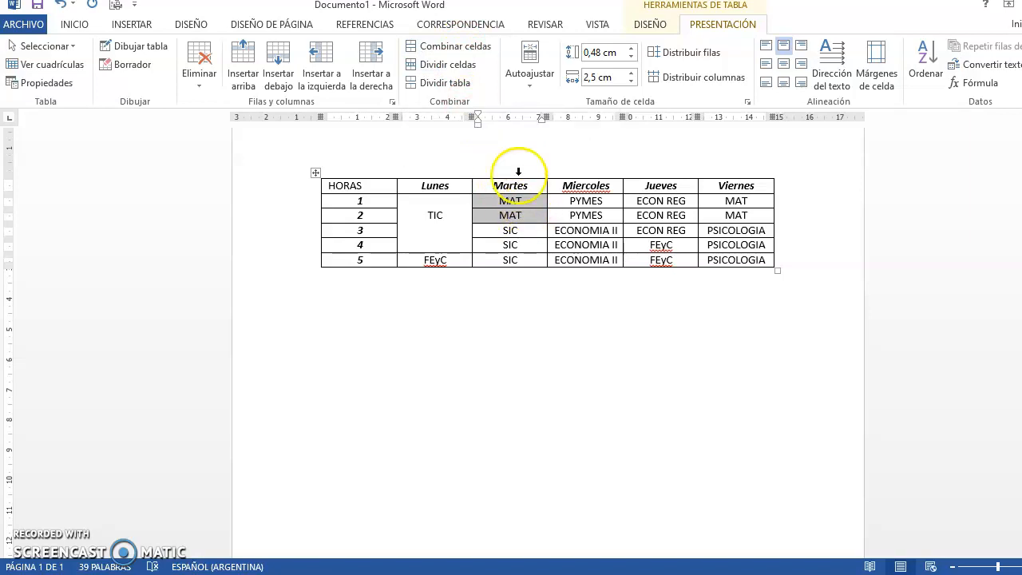
pyautogui.click(435, 46)
pyautogui.moveTo(500, 234); pyautogui.dragTo(509, 262)
pyautogui.click(447, 47)
# - In the Miercoles column, merge the two PYMES cells into one and the three ECONOMIA II cells into another
pyautogui.moveTo(564, 200); pyautogui.dragTo(564, 263)
pyautogui.click(451, 48)
pyautogui.click(433, 45)
# - In the Jueves column, merge the three ECON REG cells into one and the two FEyC cells into another
pyautogui.moveTo(644, 200); pyautogui.dragTo(645, 264)
pyautogui.click(456, 46)
pyautogui.click(435, 46)
# - In the Viernes column, merge the two MAT cells into one and the three PSICOLOGIA cells into another
pyautogui.moveTo(719, 201); pyautogui.dragTo(721, 217)
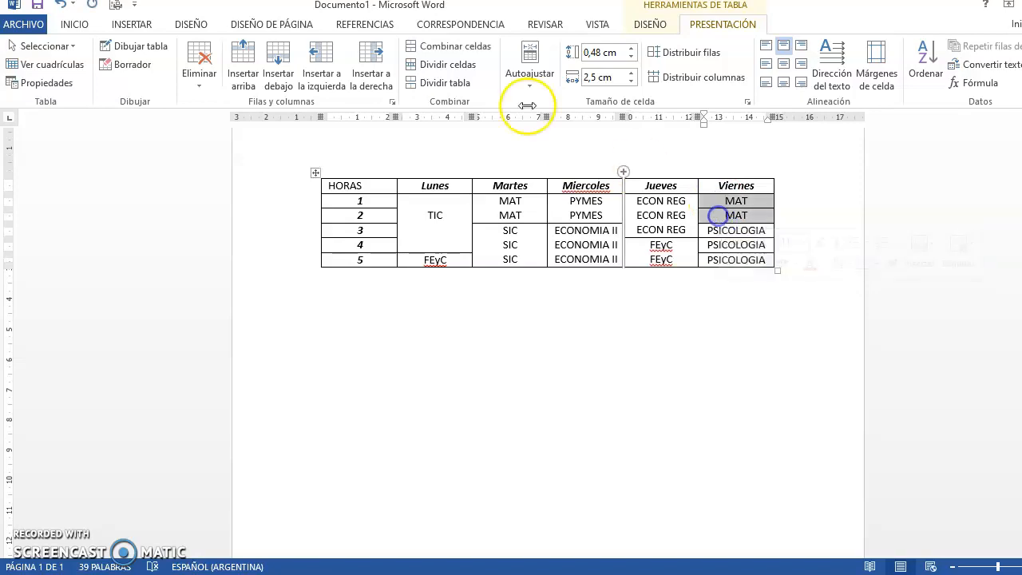
pyautogui.click(455, 46)
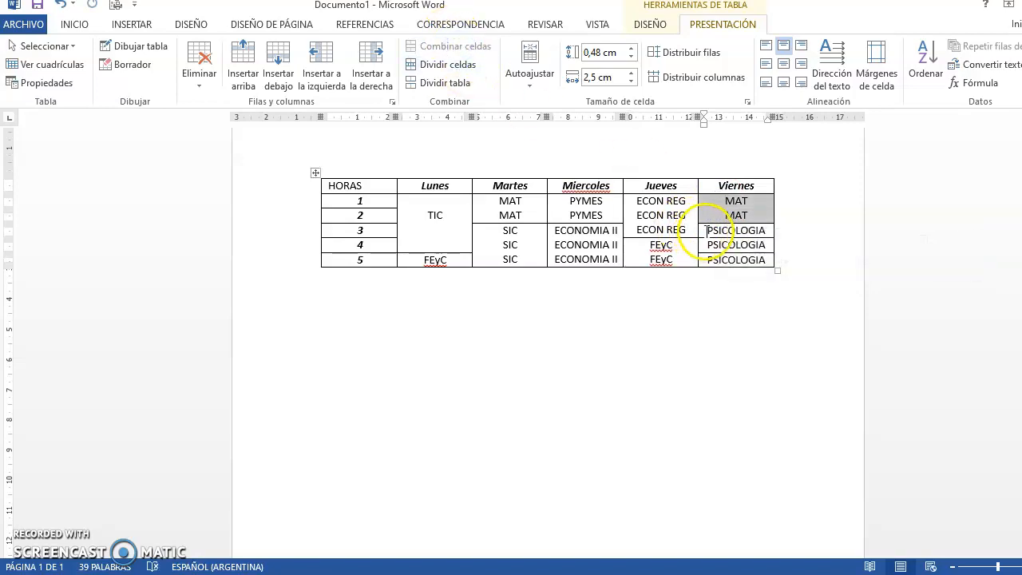
pyautogui.moveTo(721, 230); pyautogui.dragTo(719, 264)
pyautogui.click(457, 48)
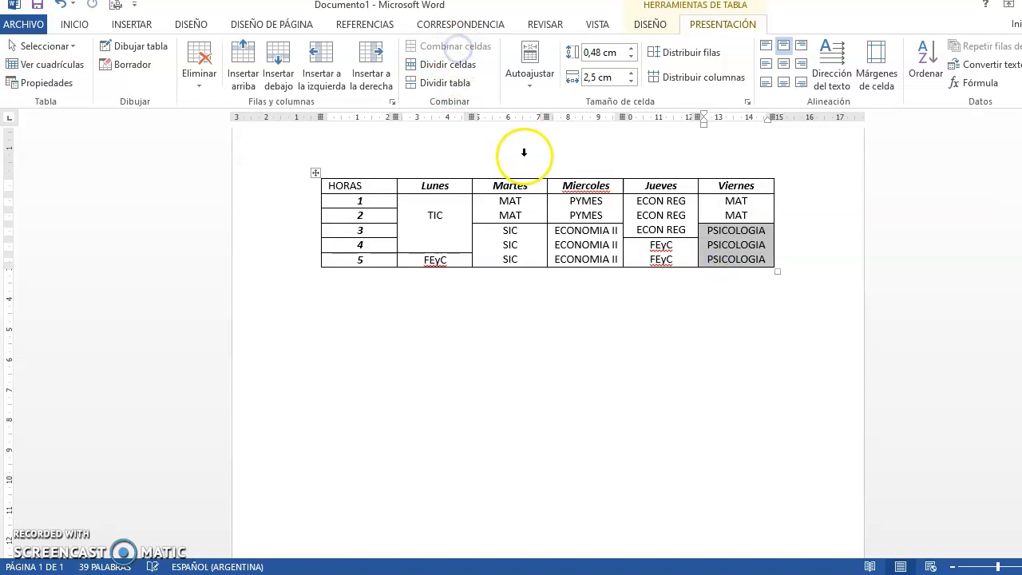
pyautogui.click(662, 365)
# - Delete the repeated subject names in the merged Martes and Miercoles cells, leaving one MAT, SIC, PYMES and ECONOMIA II
pyautogui.click(510, 248)
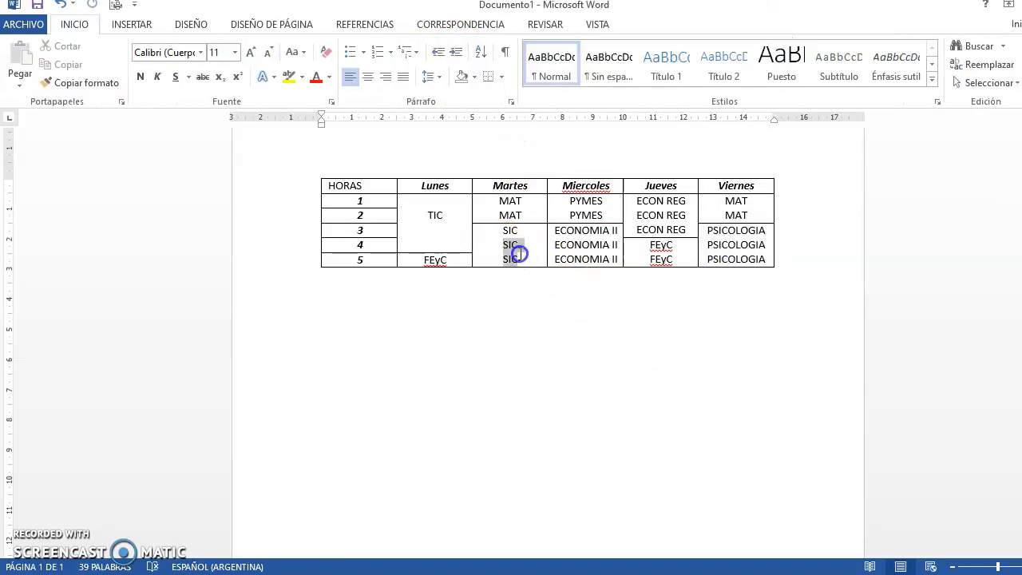
pyautogui.press('Delete')
pyautogui.moveTo(569, 215); pyautogui.dragTo(608, 217)
pyautogui.press('Delete')
pyautogui.moveTo(499, 215); pyautogui.dragTo(606, 265)
pyautogui.press('Delete')
# - Delete the repeated ECON REG and FEyC entries in the merged Jueves cells, leaving one of each
pyautogui.moveTo(637, 216); pyautogui.dragTo(685, 229)
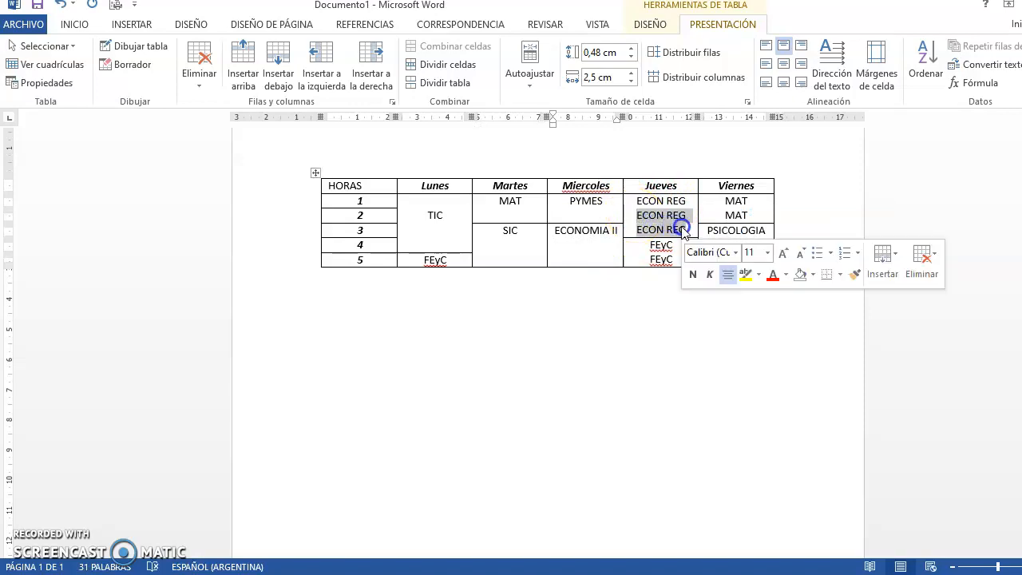
pyautogui.press('Delete')
pyautogui.press('Delete')
# - Delete the repeated PSICOLOGIA and MAT entries in the merged Viernes cells, leaving one of each
pyautogui.moveTo(708, 244); pyautogui.dragTo(761, 259)
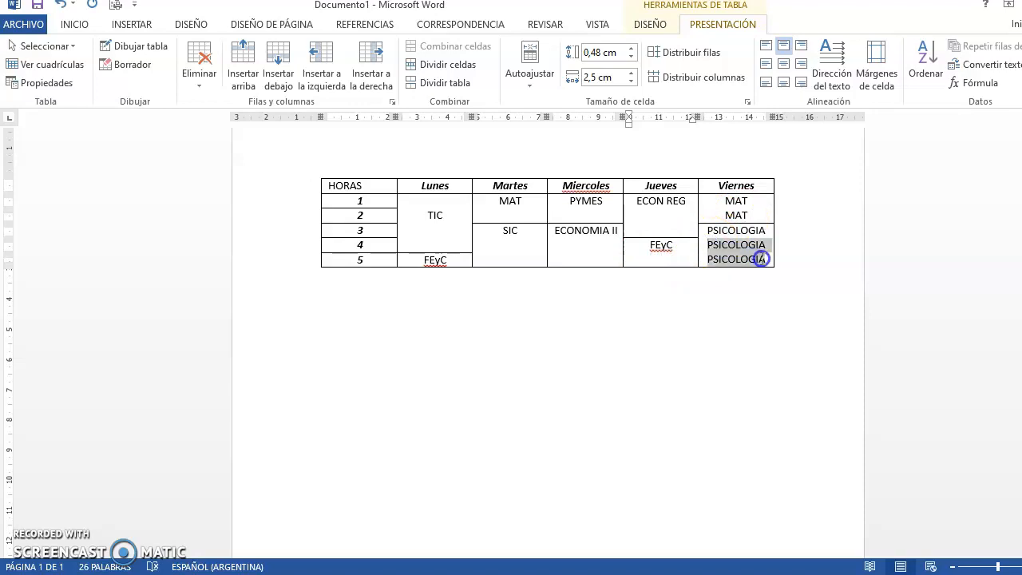
pyautogui.press('Delete')
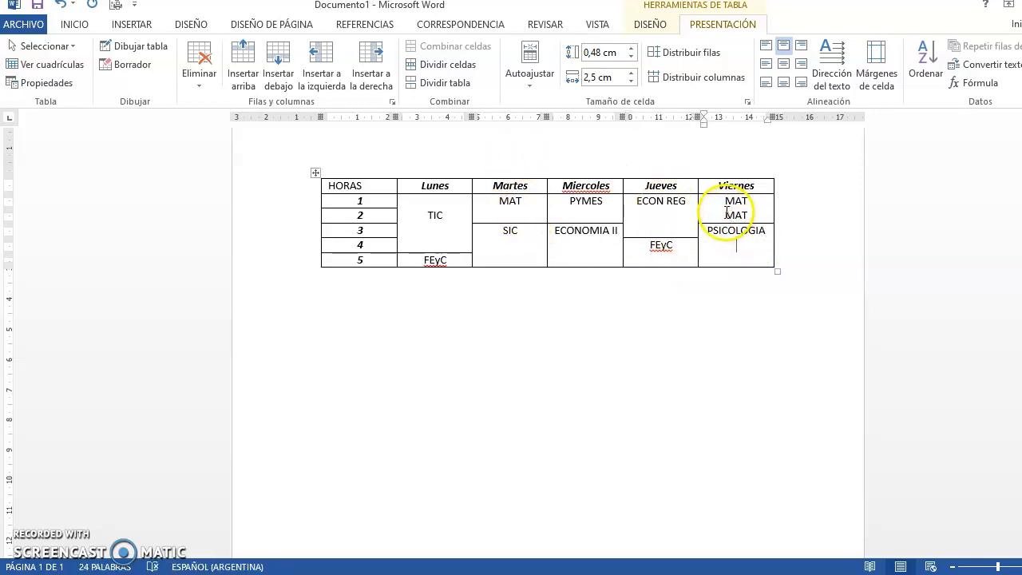
pyautogui.press('Delete')
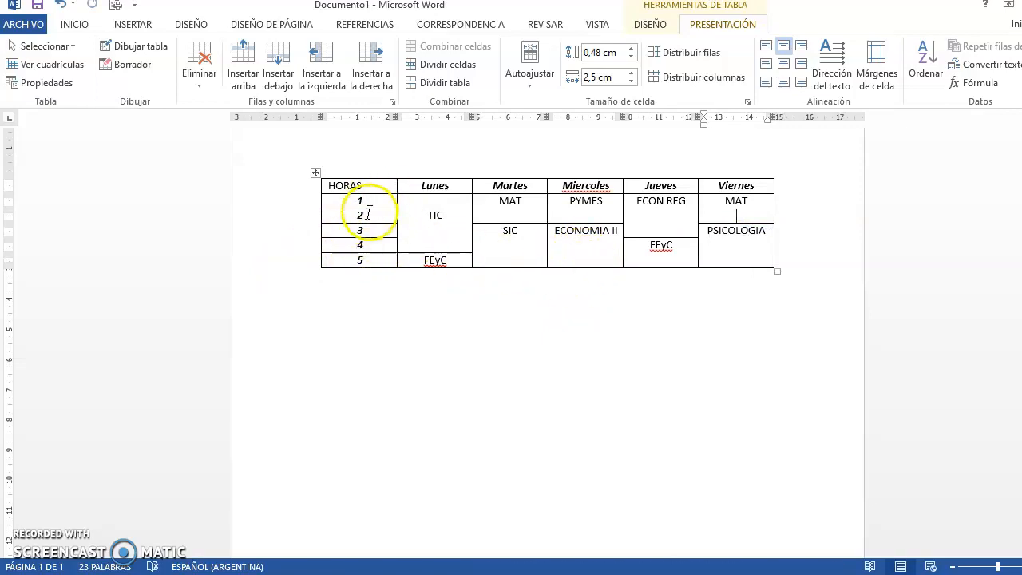
pyautogui.click(431, 353)
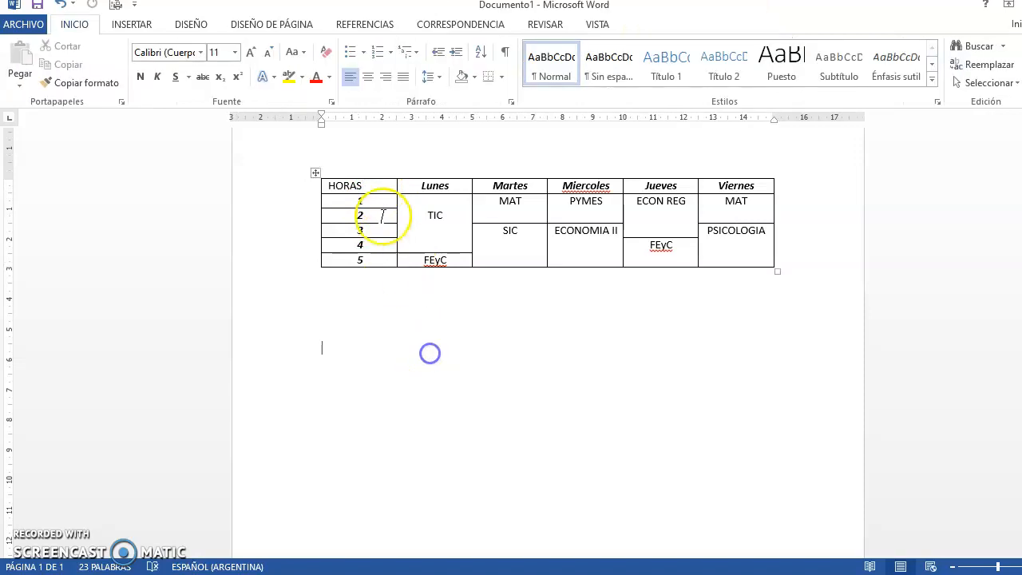
pyautogui.click(596, 26)
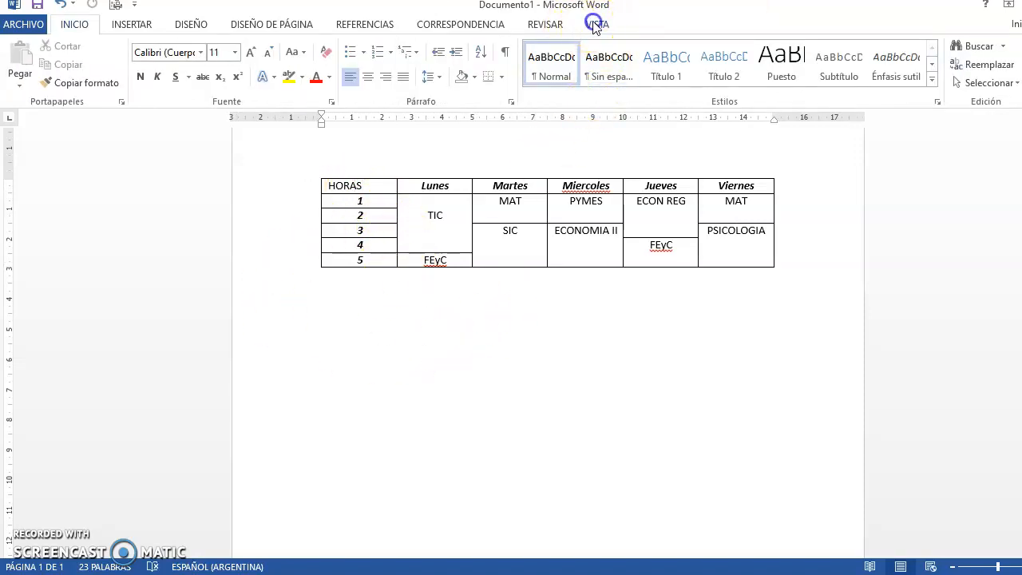
pyautogui.click(70, 28)
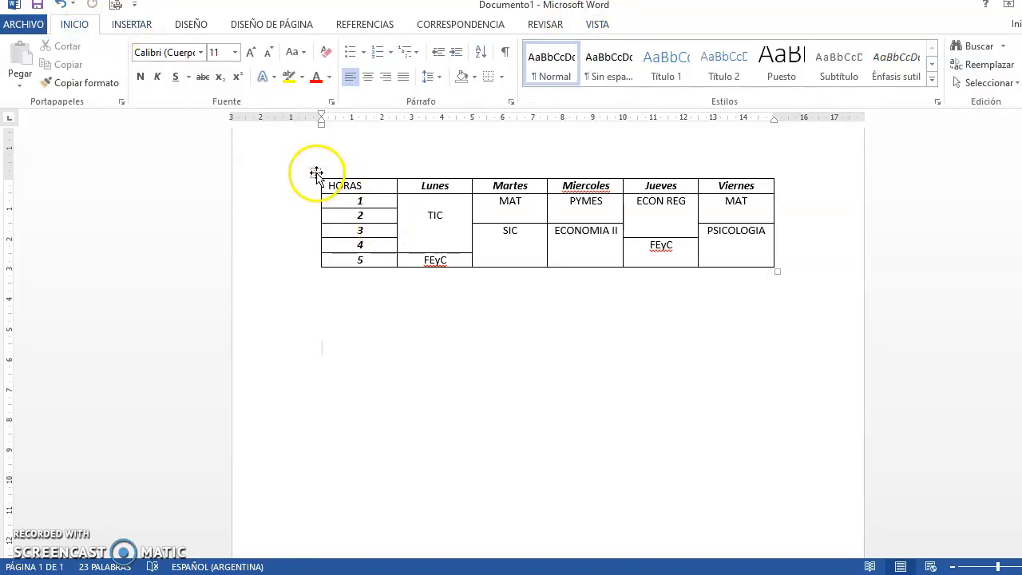
pyautogui.click(317, 175)
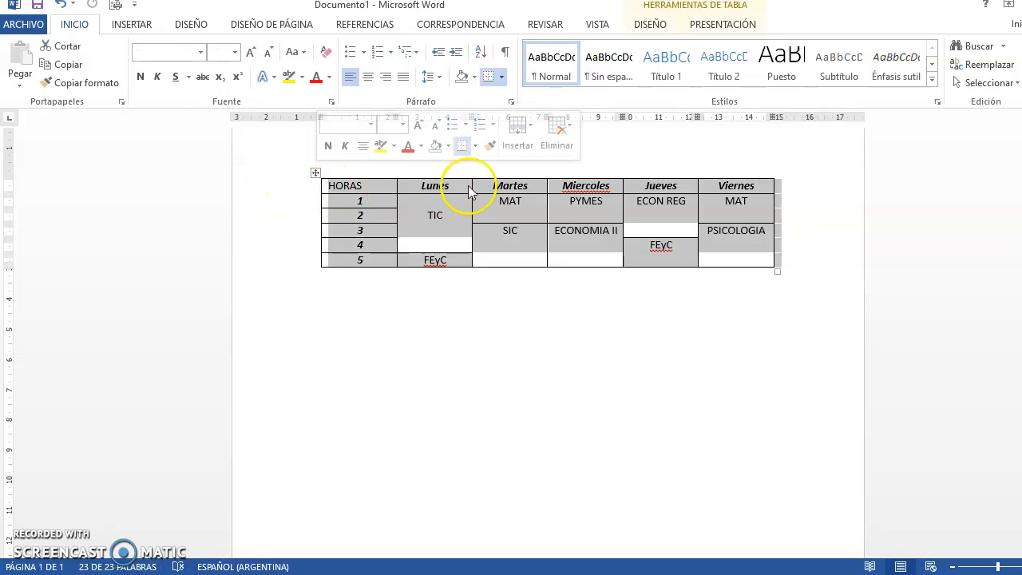
pyautogui.click(649, 25)
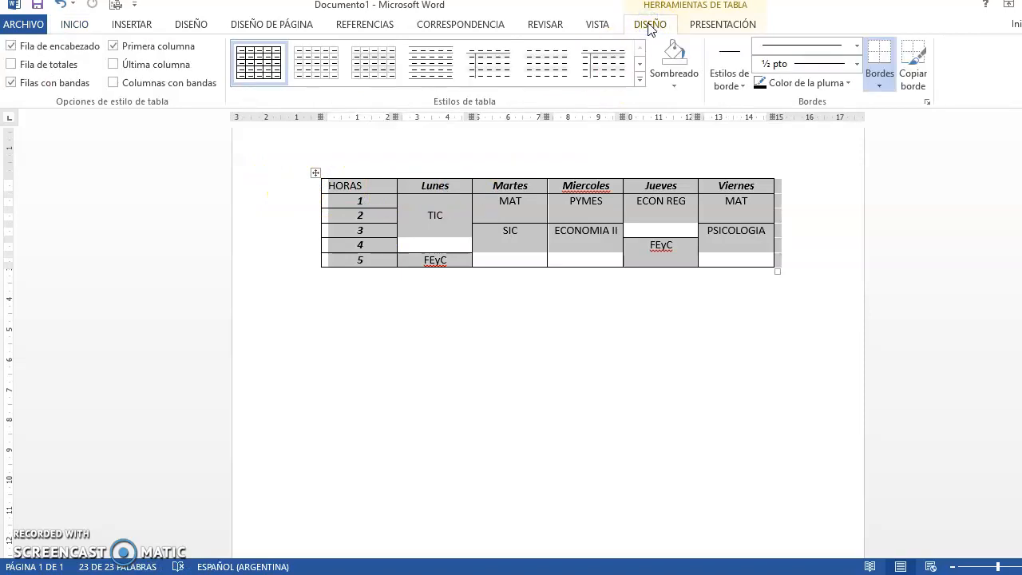
pyautogui.click(720, 28)
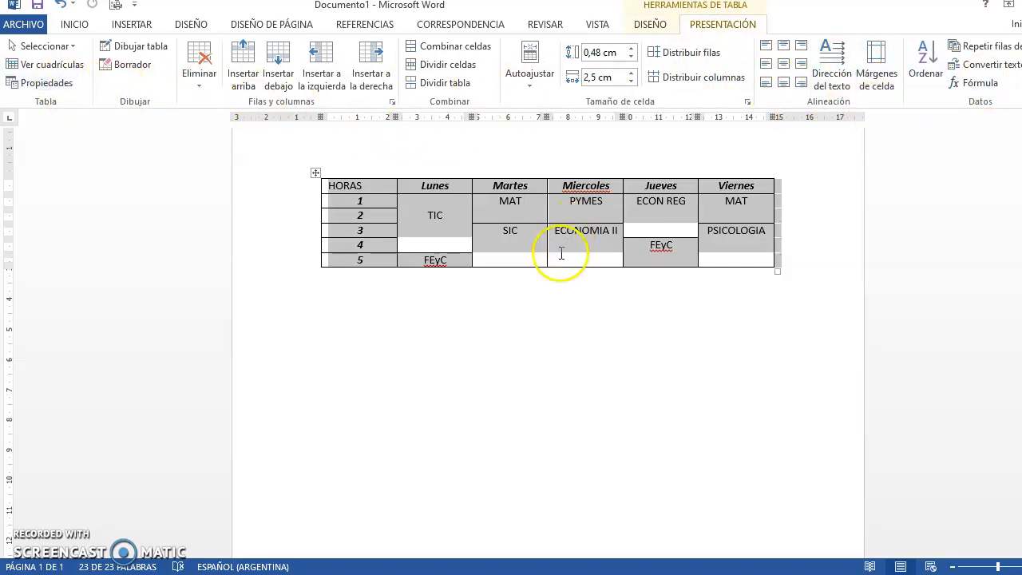
pyautogui.click(543, 330)
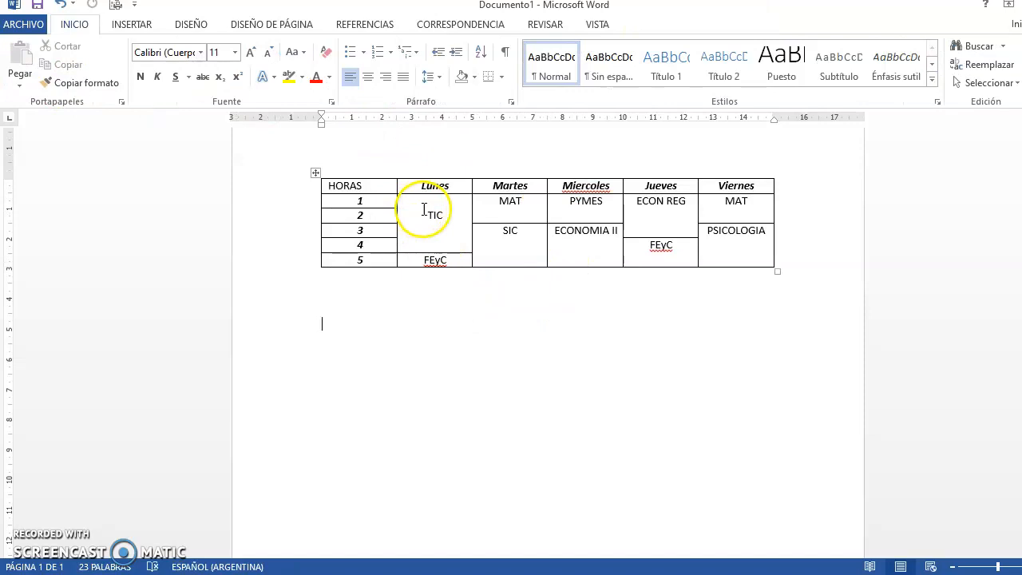
# - Add two line breaks after HORAS to make the header row taller, and insert a blank line above the table
pyautogui.click(419, 214)
pyautogui.click(369, 186)
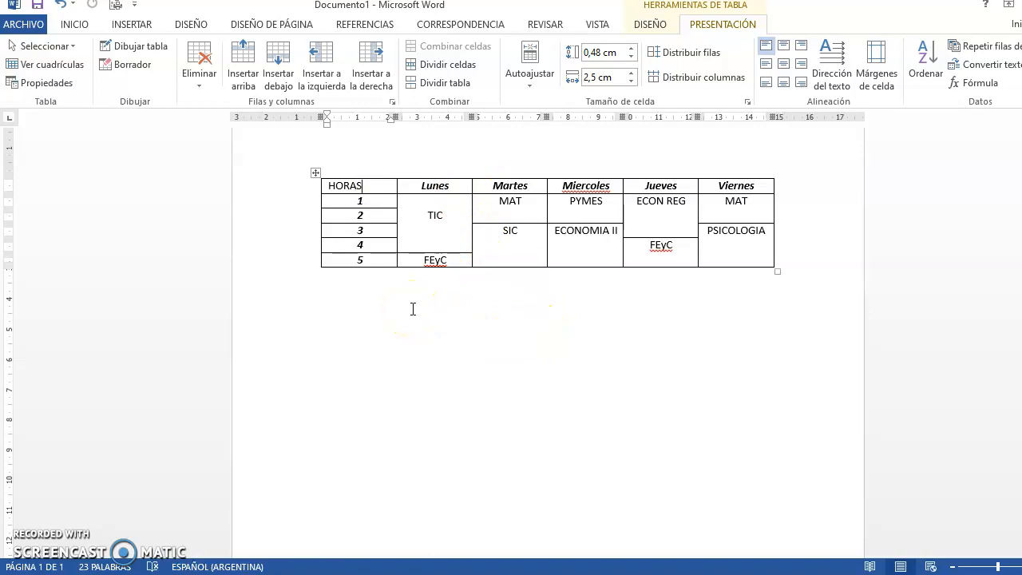
pyautogui.click(376, 184)
pyautogui.press('Return')
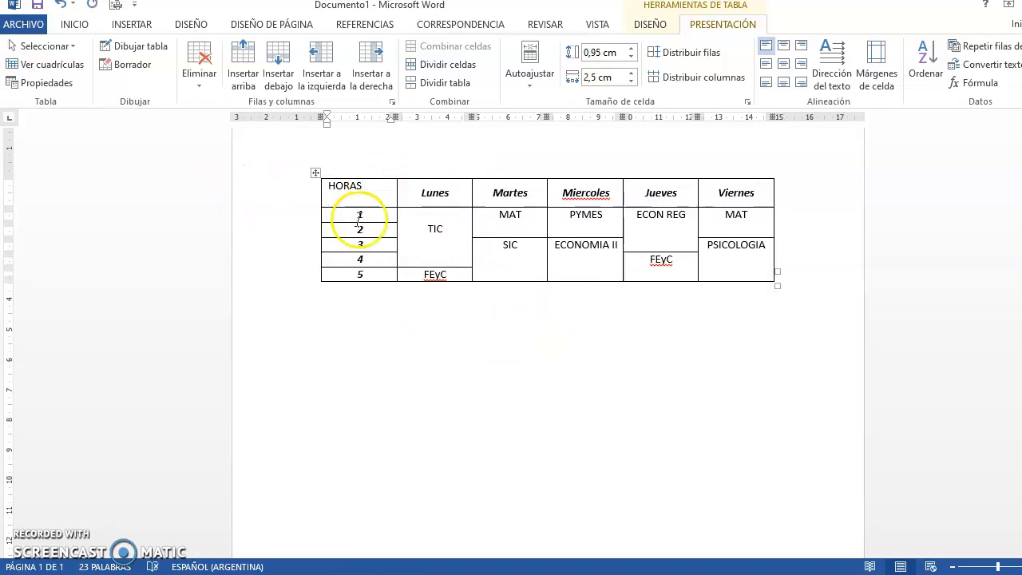
pyautogui.press('Return')
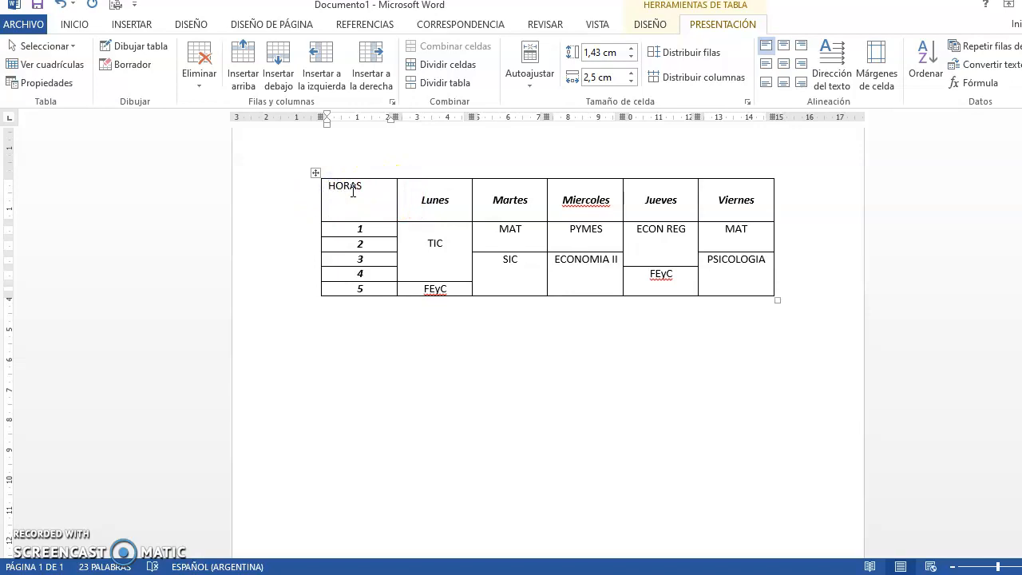
pyautogui.press('Return')
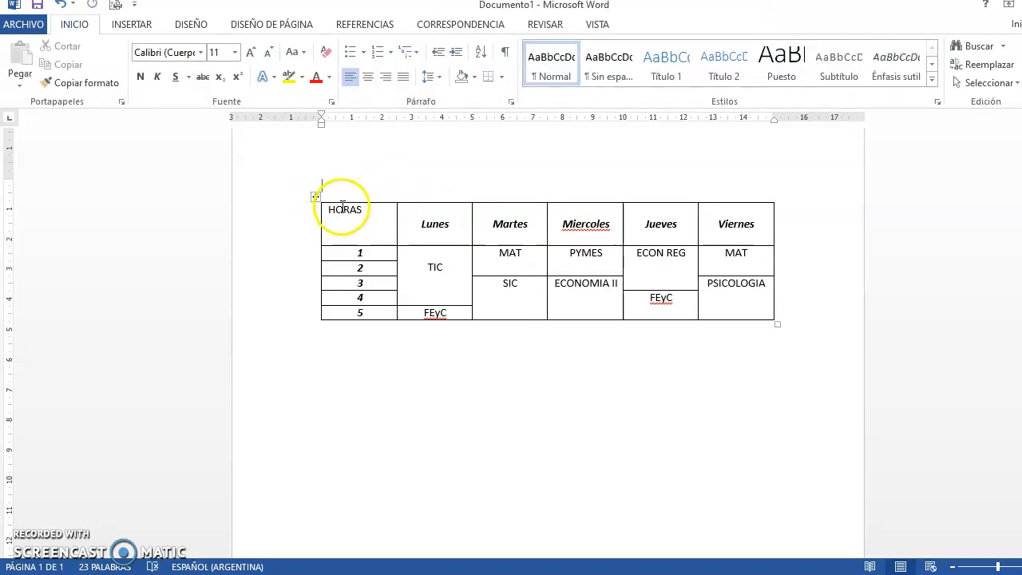
# - In the first header cell, move HORAS down to the second line and write DIAS on the line above it
pyautogui.click(330, 212)
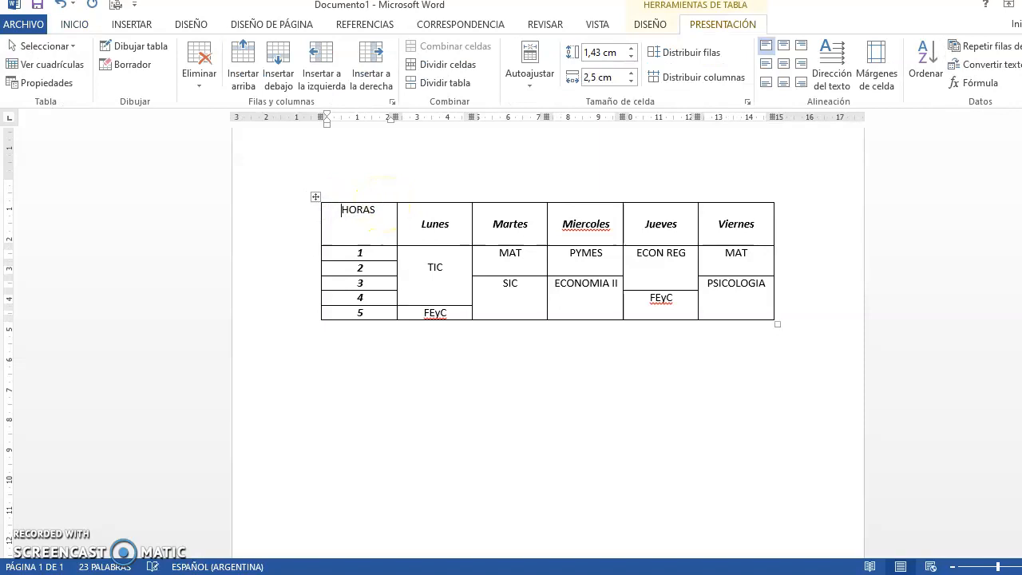
pyautogui.press('Return')
pyautogui.click(373, 225)
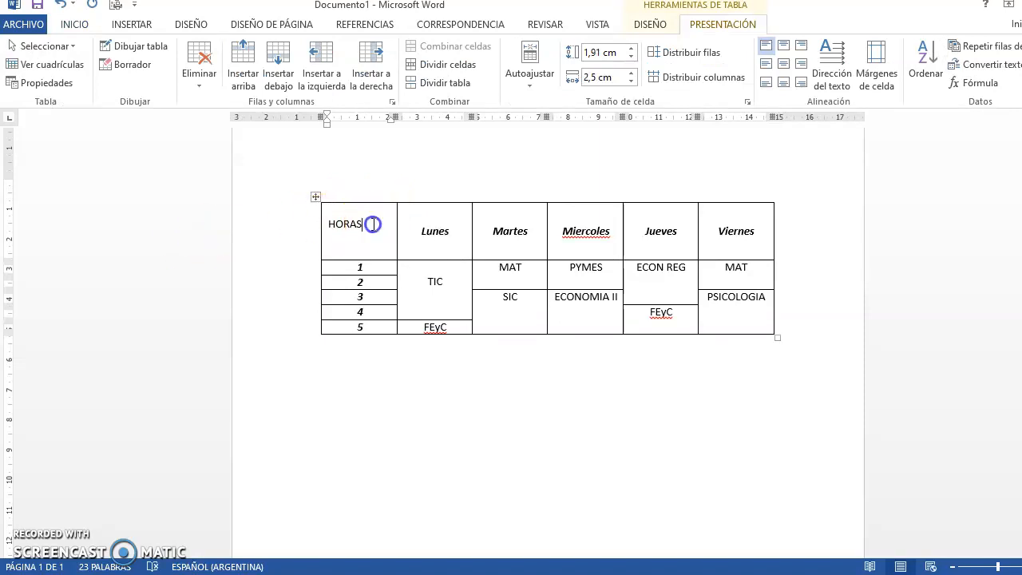
pyautogui.press('Delete')
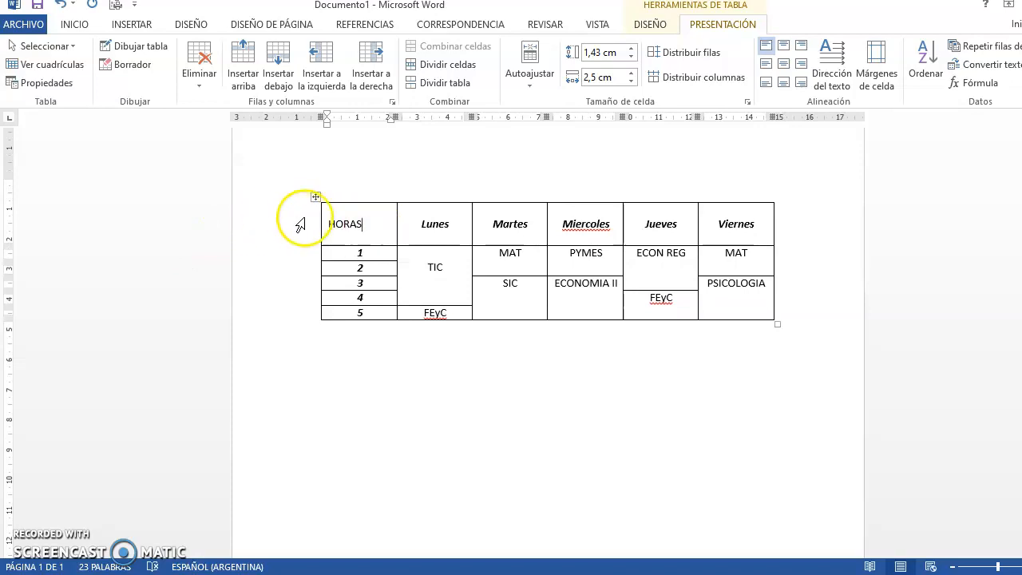
pyautogui.click(336, 212)
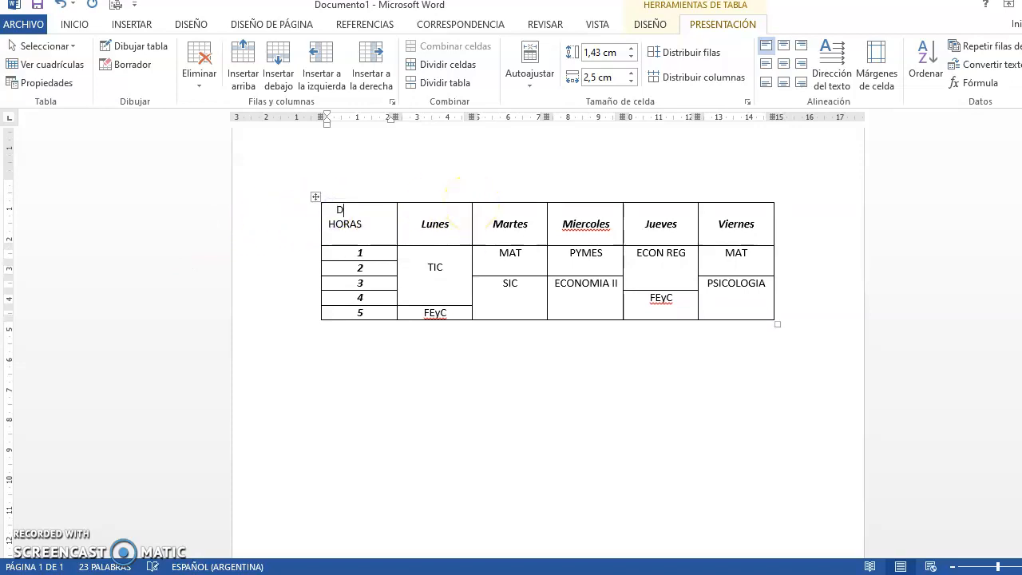
pyautogui.click(388, 228)
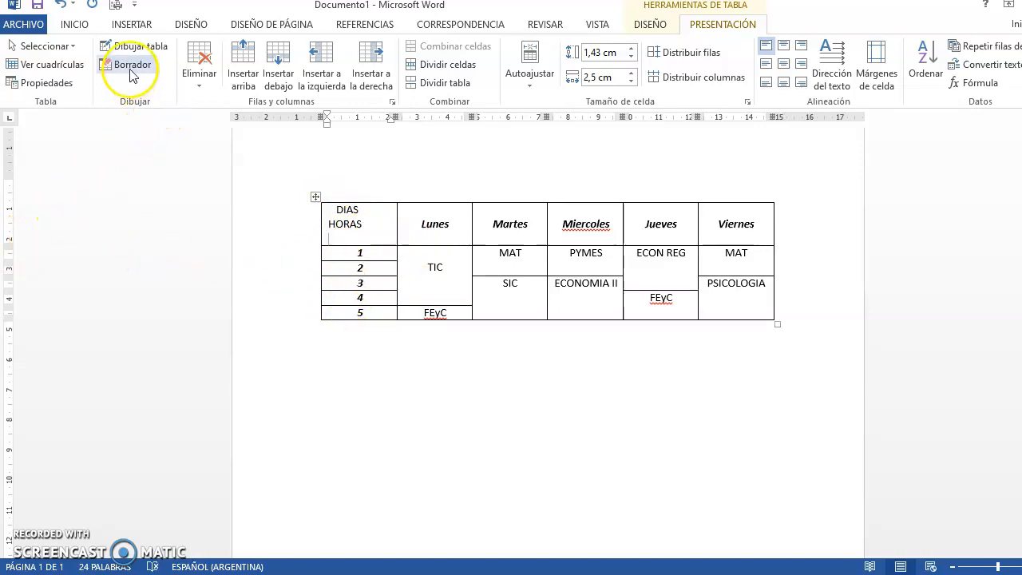
# - Use Draw Table to add a diagonal line from the upper-left to the lower-right corner of the DIAS/HORAS cell
pyautogui.click(132, 26)
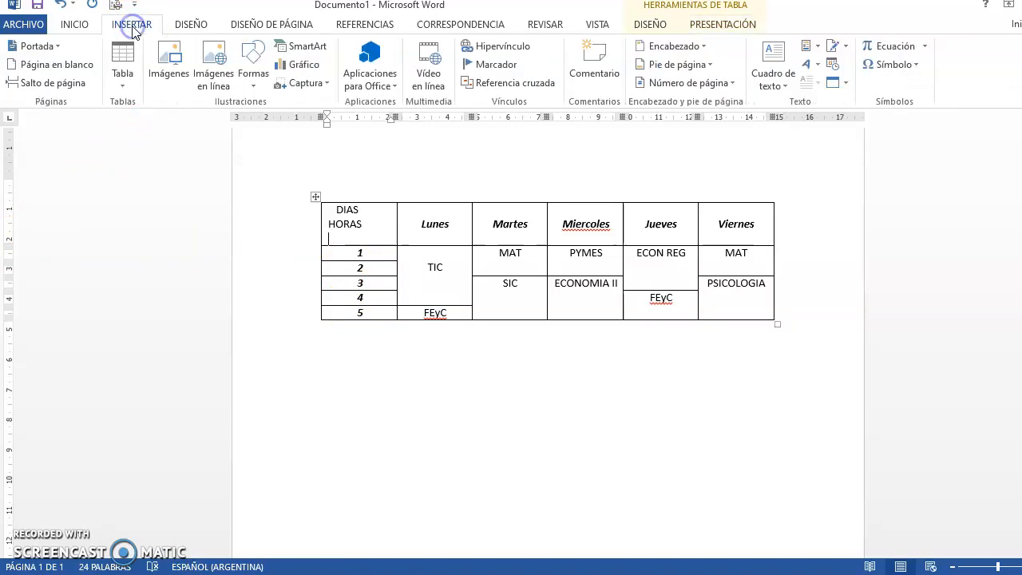
pyautogui.click(123, 88)
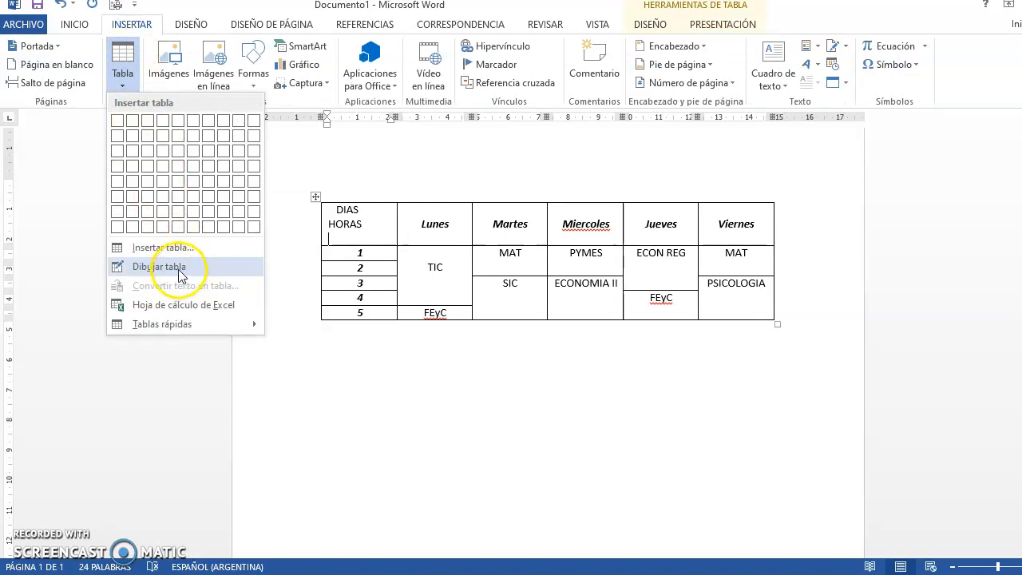
pyautogui.click(370, 225)
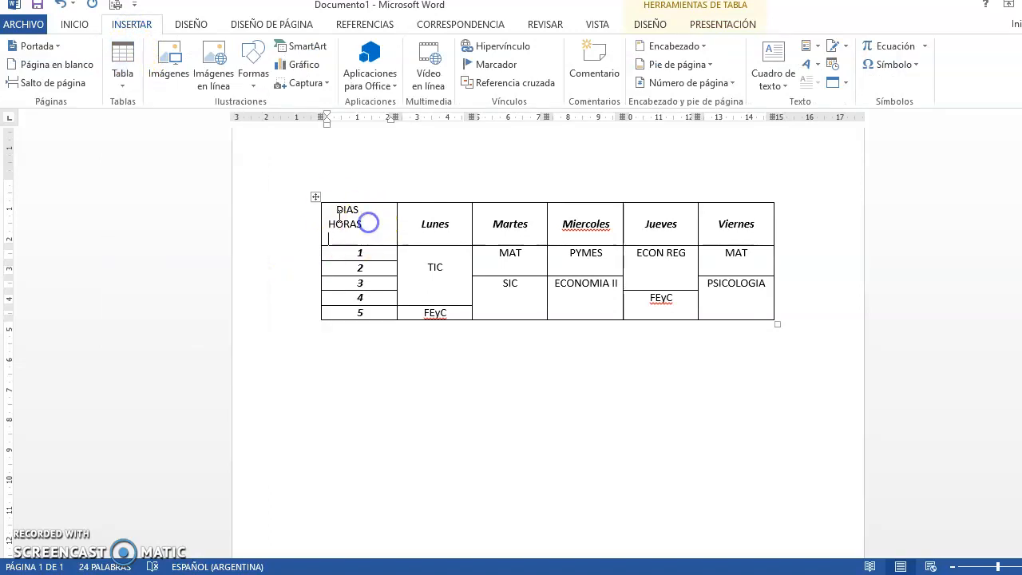
pyautogui.click(316, 198)
pyautogui.click(123, 80)
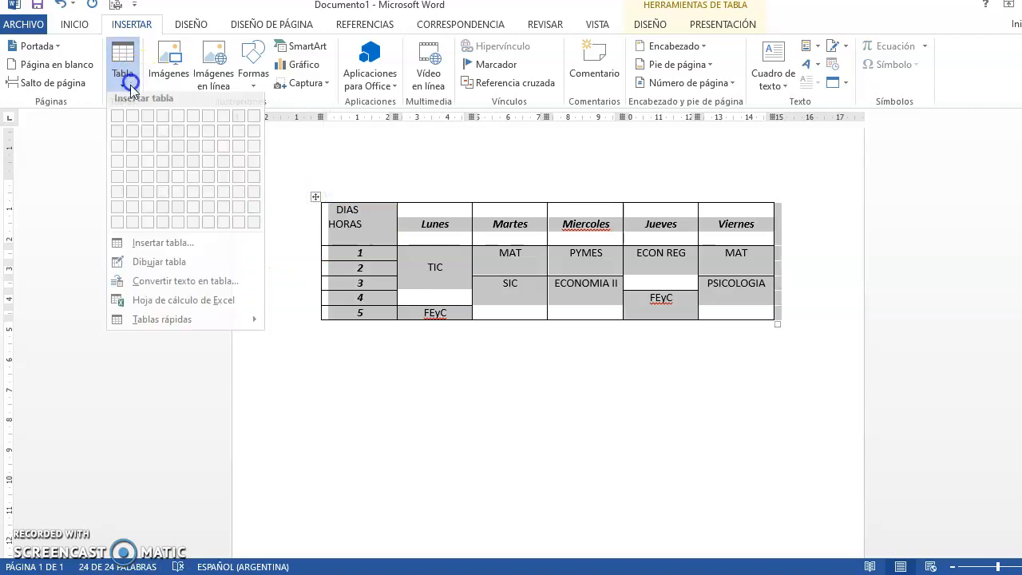
pyautogui.click(160, 267)
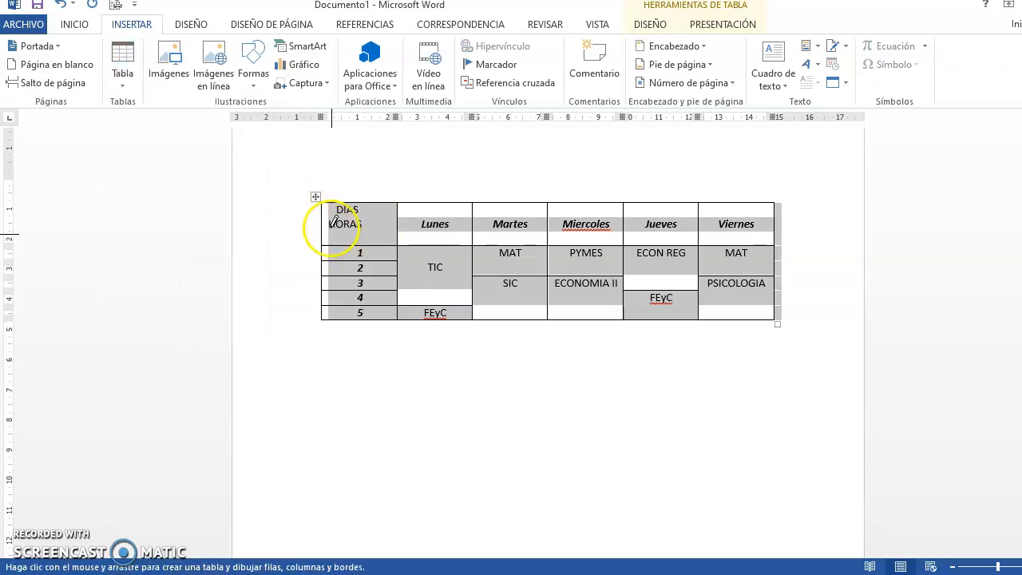
pyautogui.moveTo(328, 208); pyautogui.dragTo(380, 228)
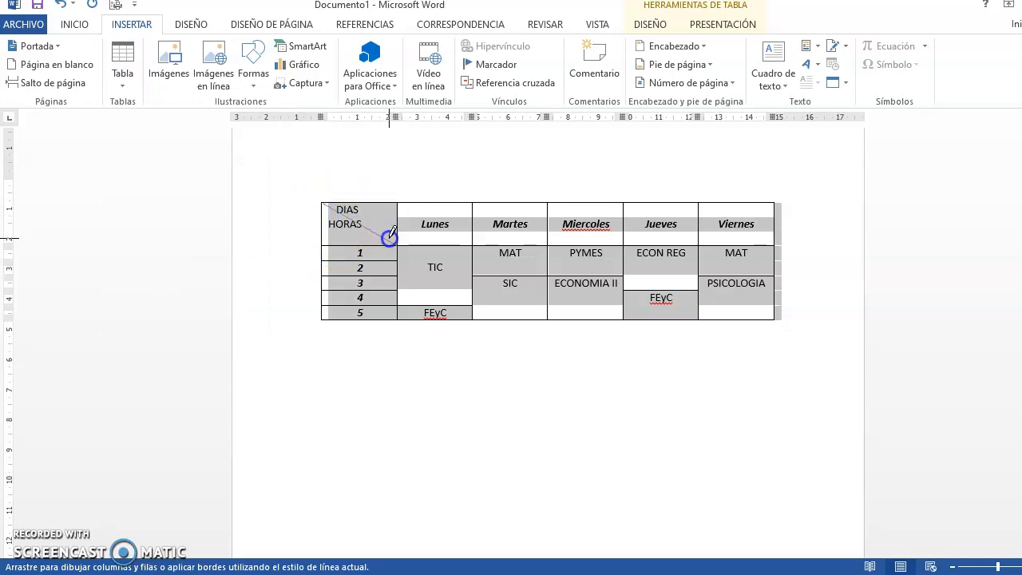
pyautogui.moveTo(389, 237); pyautogui.dragTo(389, 237)
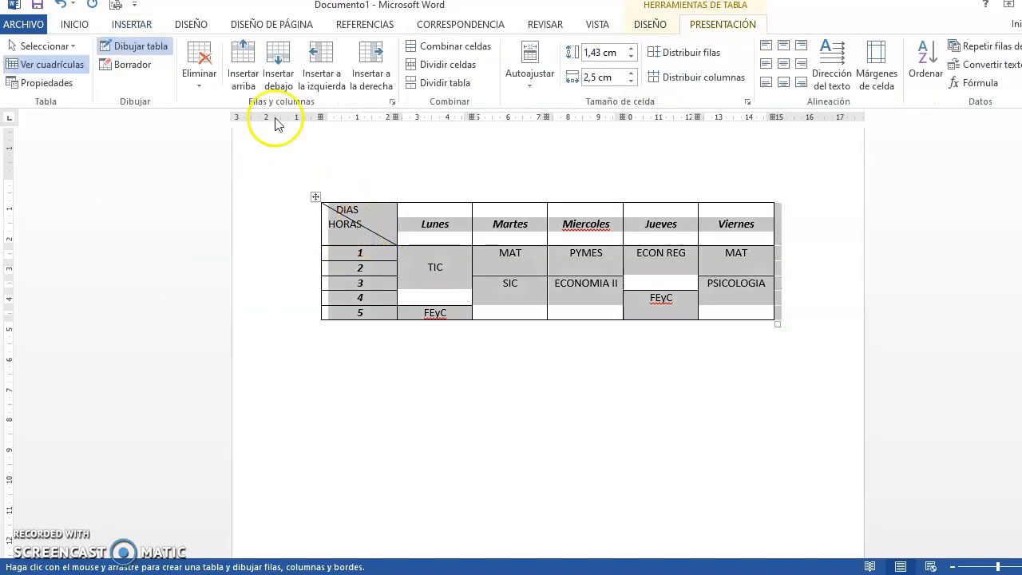
pyautogui.click(141, 46)
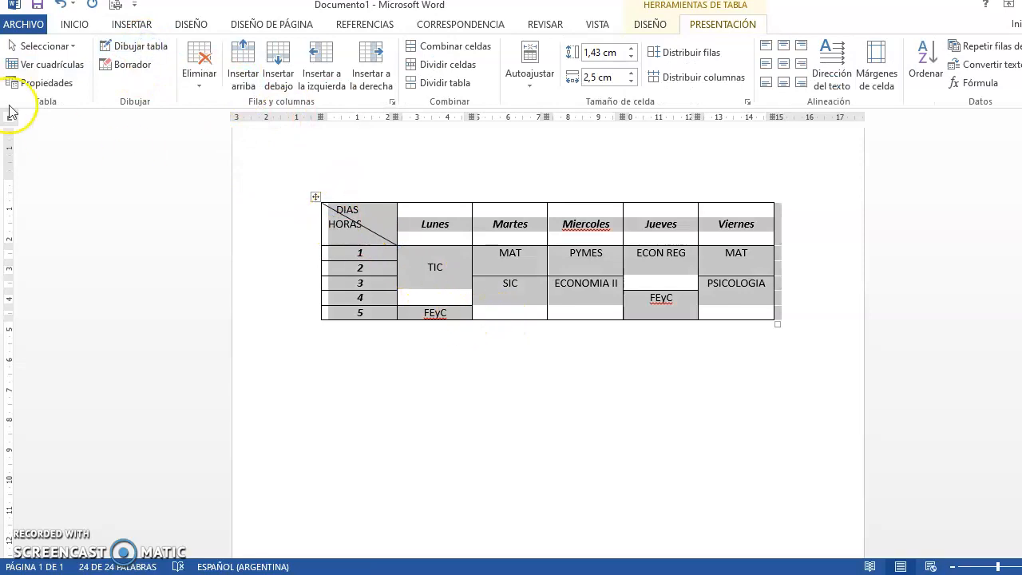
pyautogui.click(428, 333)
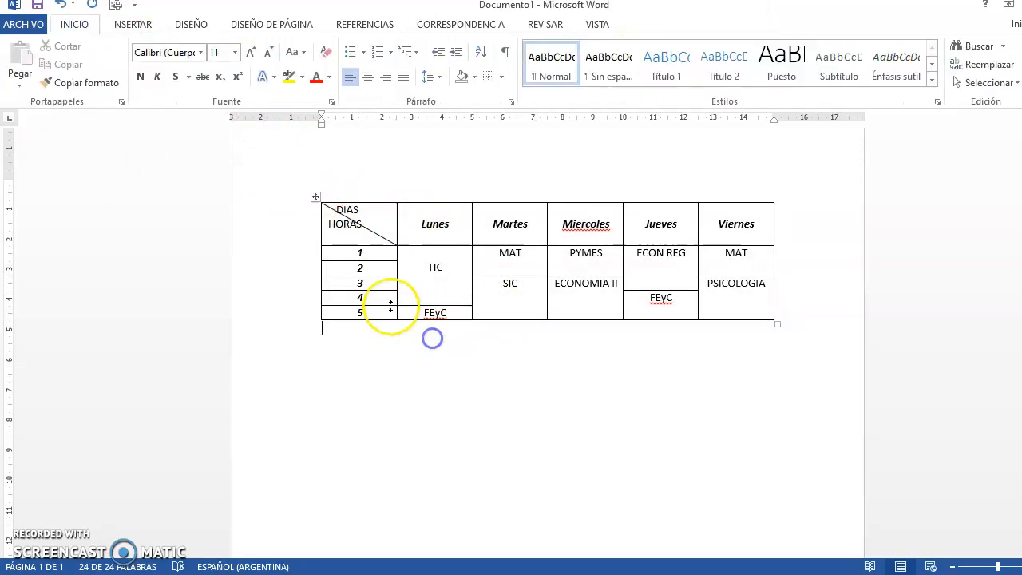
# - Shift DIAS right with spaces and HORAS down one line so each sits on its own side of the diagonal
pyautogui.click(332, 205)
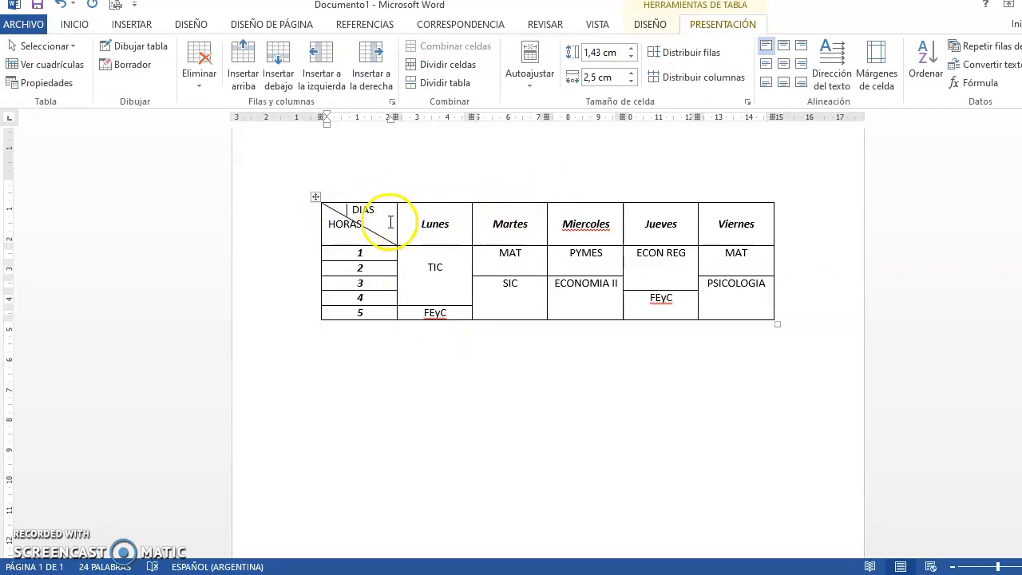
pyautogui.click(331, 225)
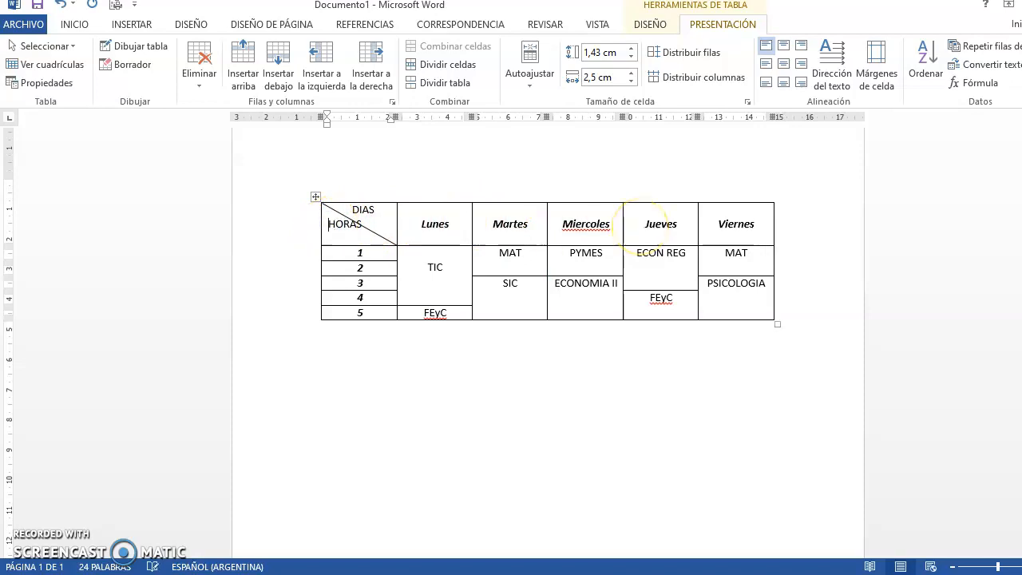
pyautogui.press('Return')
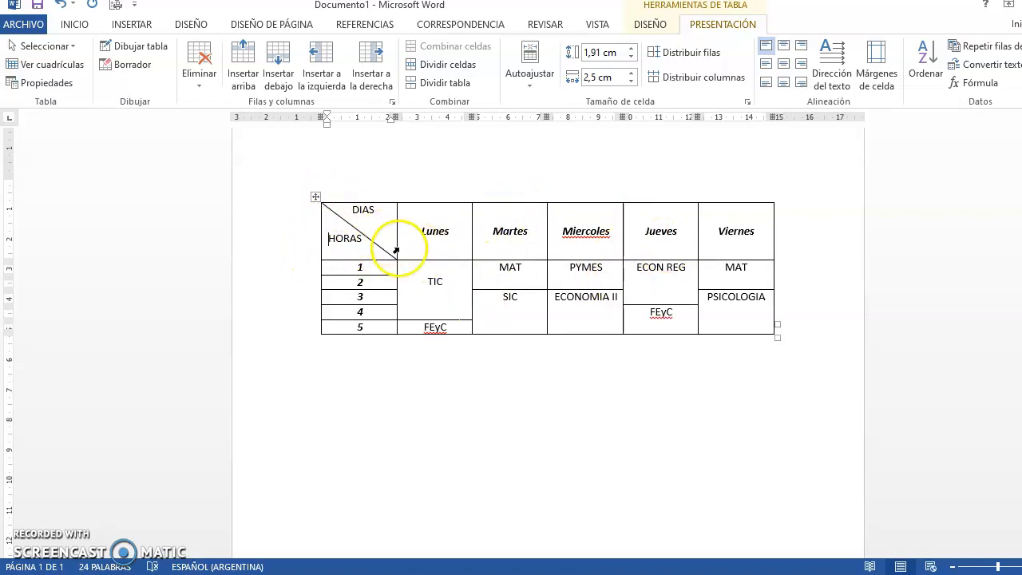
pyautogui.click(550, 421)
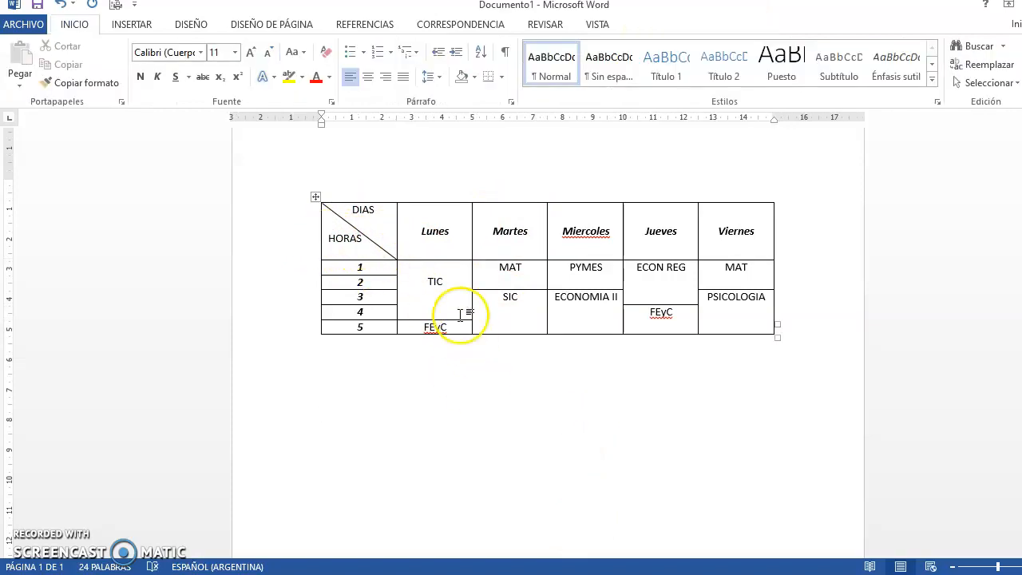
# - Center the text horizontally and vertically in the merged subject cells from TIC through PSICOLOGIA
pyautogui.moveTo(409, 273); pyautogui.dragTo(730, 316)
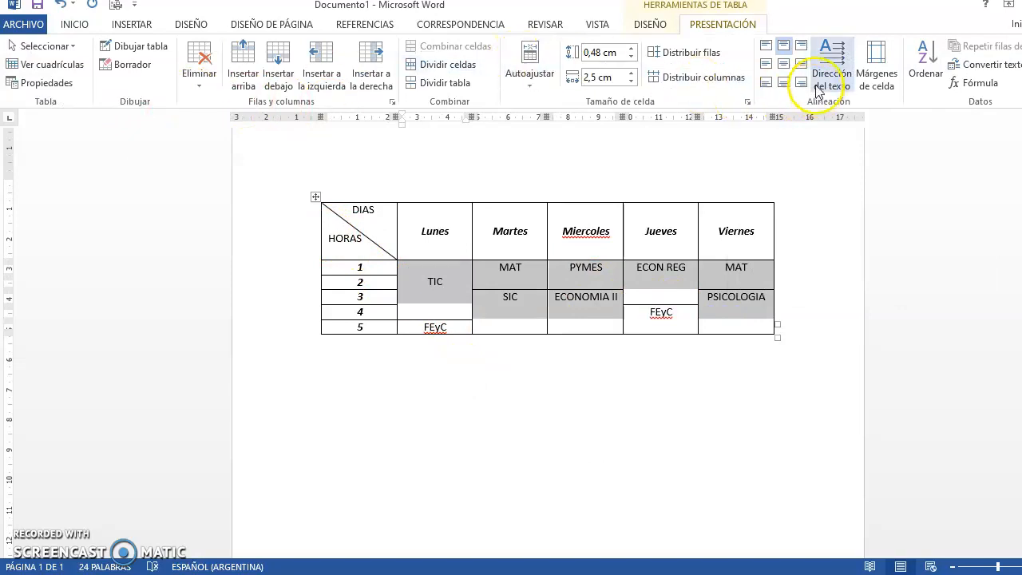
pyautogui.click(787, 70)
pyautogui.click(653, 407)
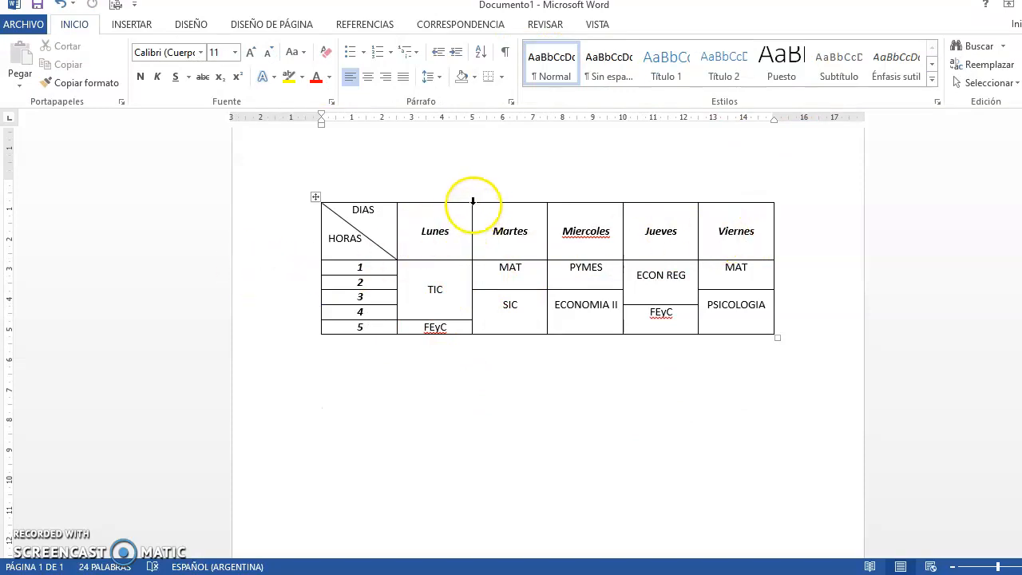
# - Adjust the column borders to narrow the Lunes column slightly and widen the Miercoles and Viernes columns
pyautogui.moveTo(471, 207); pyautogui.dragTo(465, 208)
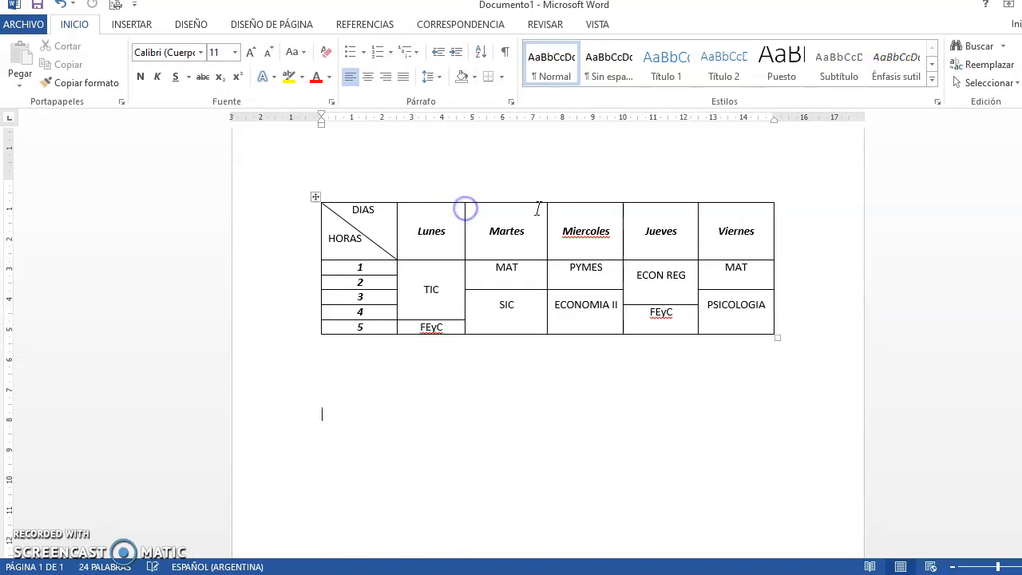
pyautogui.moveTo(546, 211)
pyautogui.mouseDown()
pyautogui.moveTo(554, 210)
pyautogui.moveTo(541, 212)
pyautogui.mouseUp()
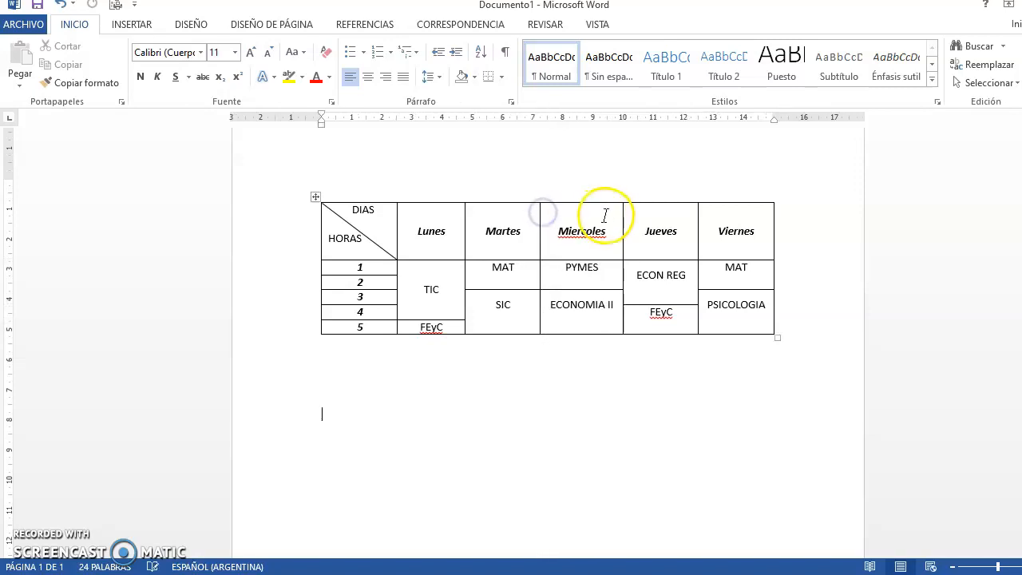
pyautogui.moveTo(623, 213); pyautogui.dragTo(630, 213)
pyautogui.moveTo(697, 212); pyautogui.dragTo(705, 212)
pyautogui.moveTo(773, 212); pyautogui.dragTo(789, 212)
pyautogui.click(498, 387)
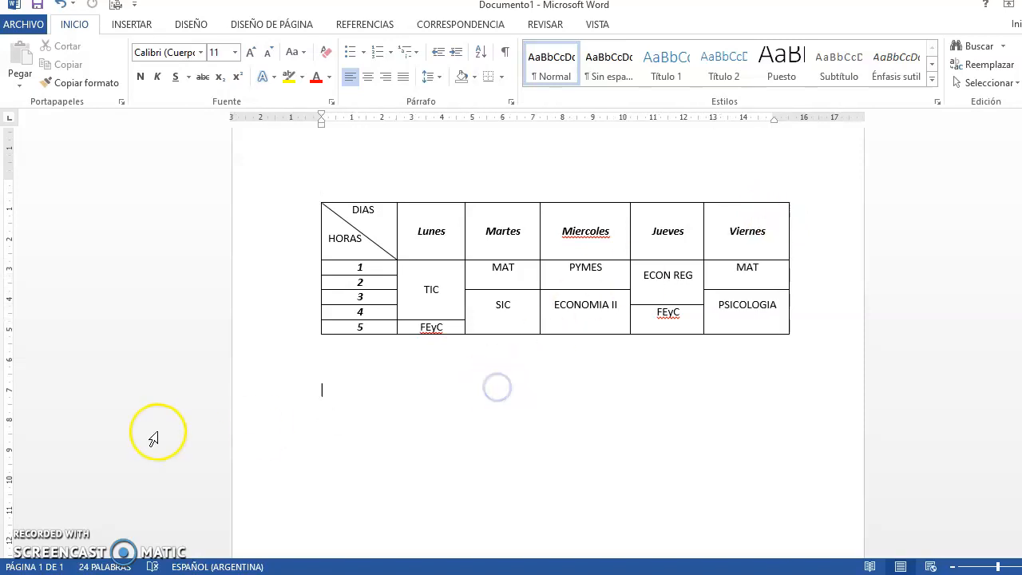